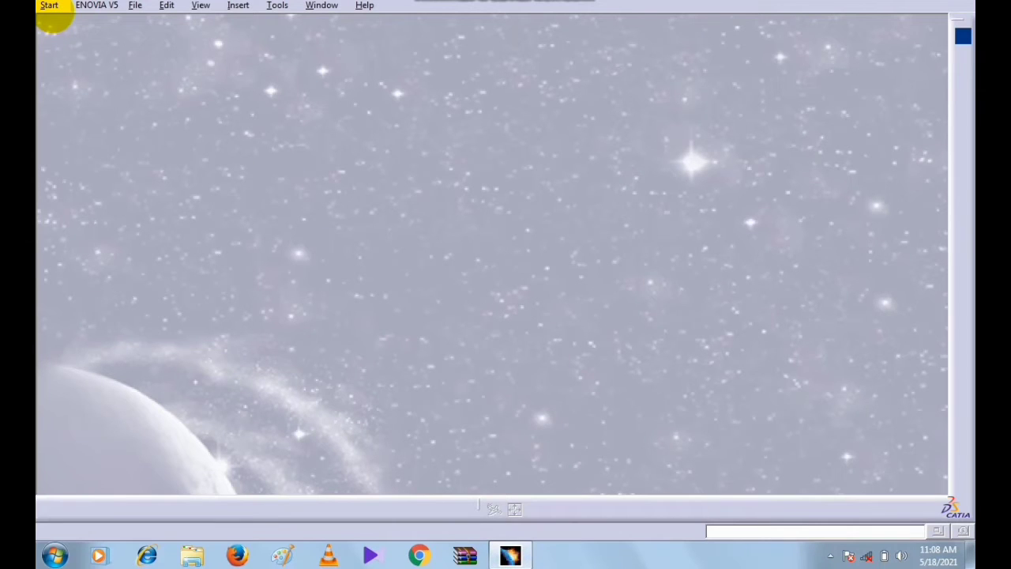
# Create a new Part Design part named Part1 with hybrid design enabled
pyautogui.click(48, 6)
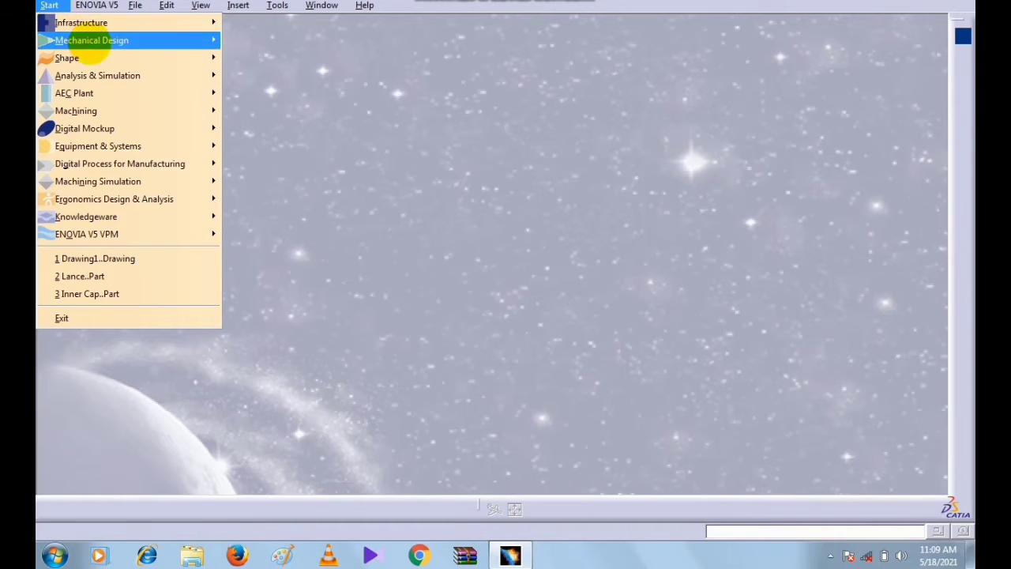
pyautogui.moveTo(51, 40)
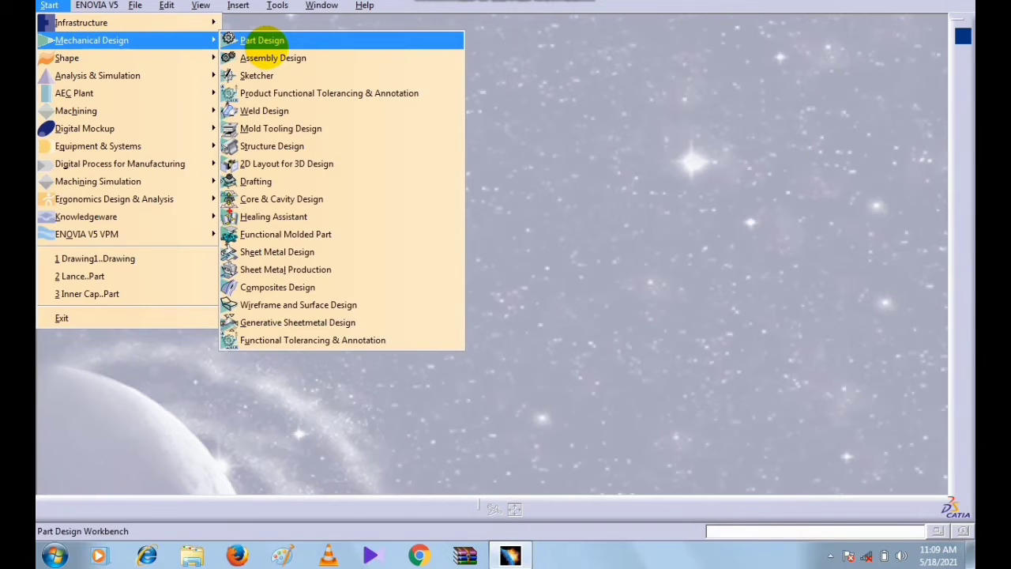
pyautogui.click(261, 39)
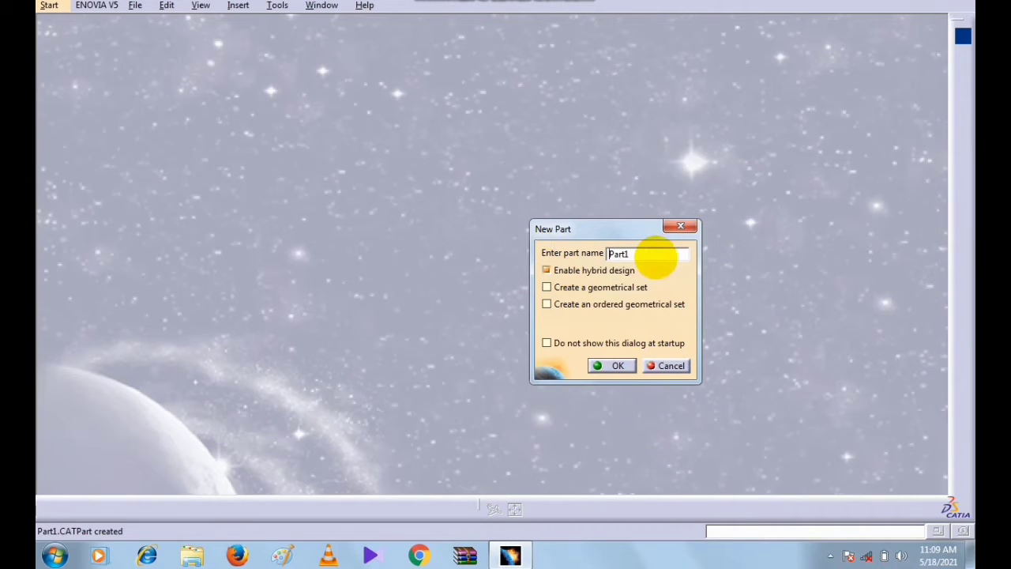
pyautogui.click(616, 366)
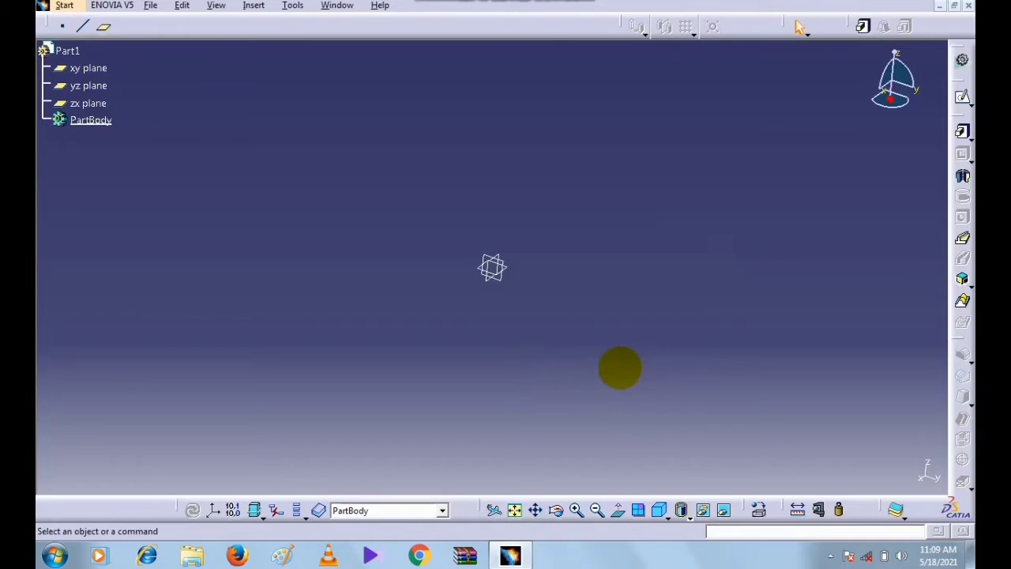
# Sketch a rectangle on the xy plane above the origin, with its lower edge on the horizontal axis, and exit the sketch
pyautogui.click(87, 68)
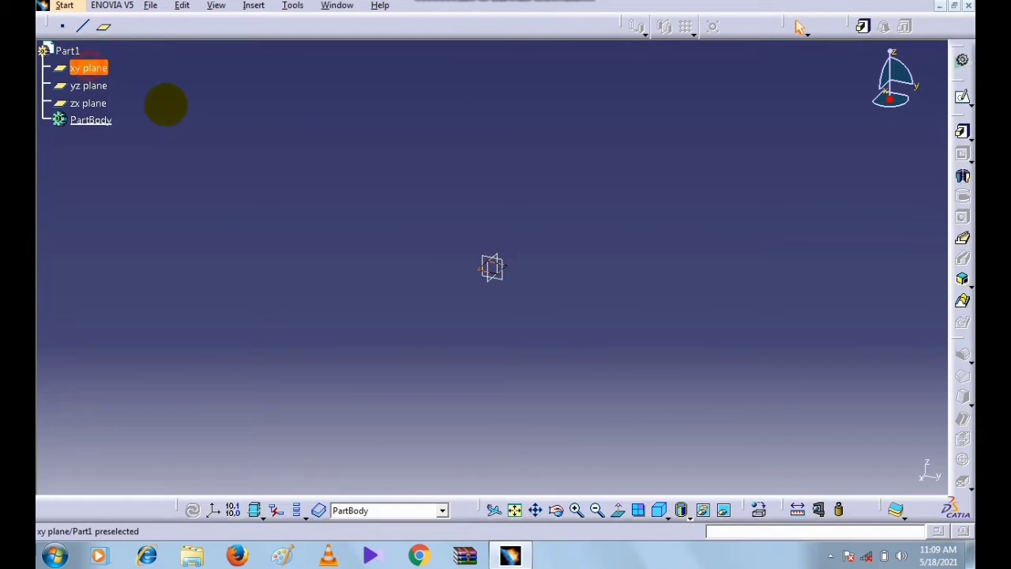
pyautogui.click(962, 98)
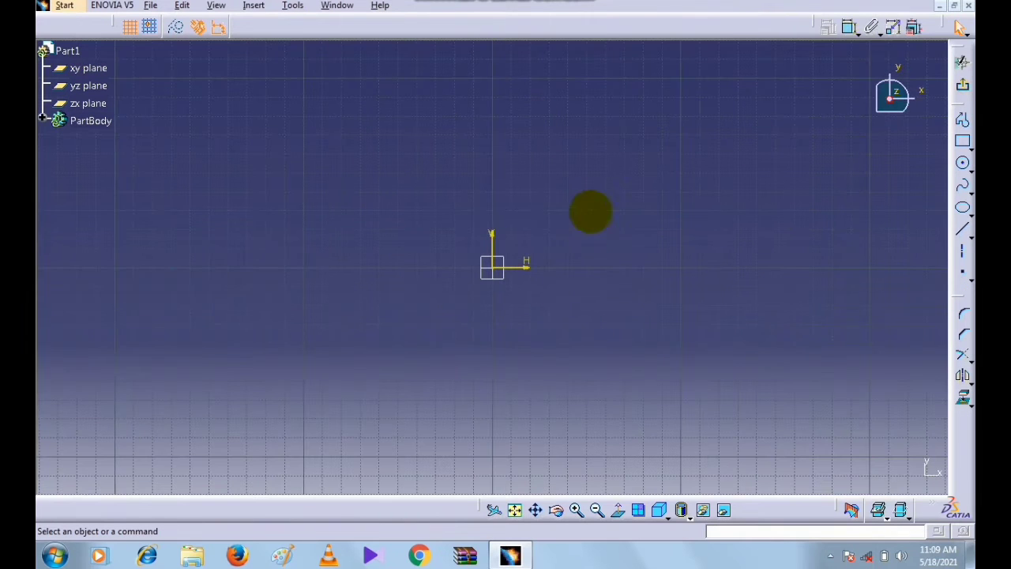
pyautogui.moveTo(591, 212); pyautogui.dragTo(514, 291, button='middle')
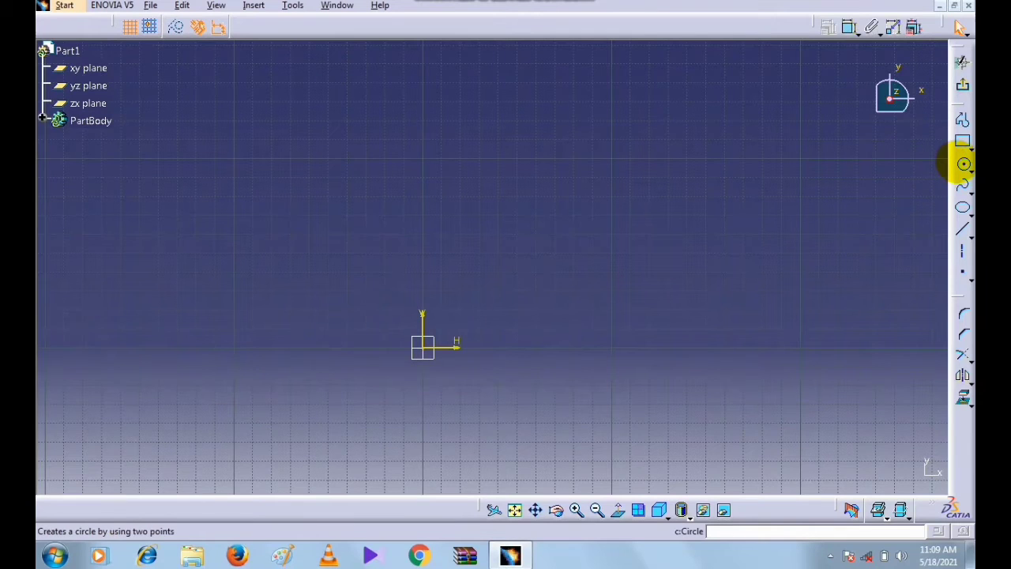
pyautogui.click(964, 143)
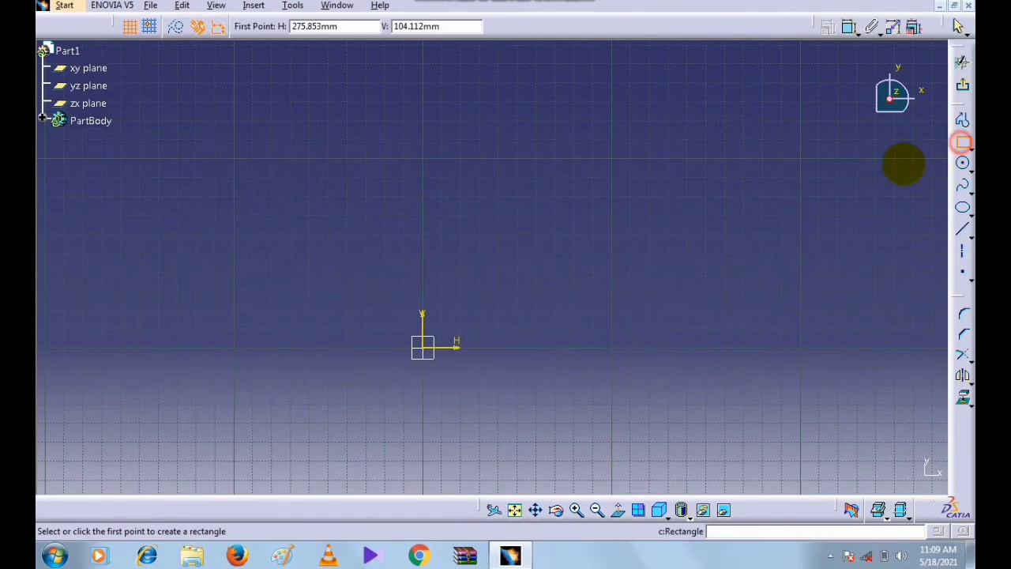
pyautogui.click(446, 191)
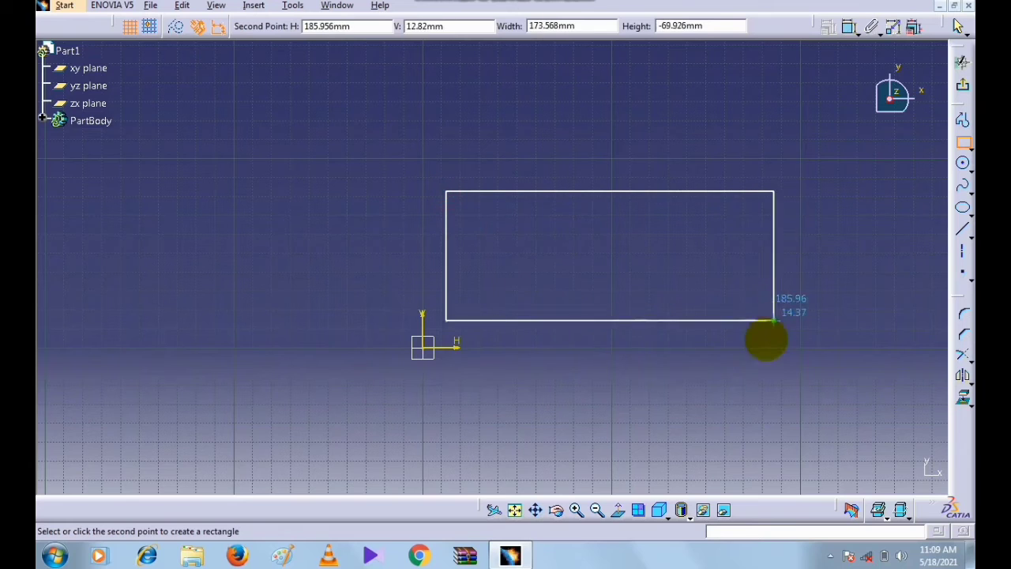
pyautogui.click(762, 348)
pyautogui.click(870, 276)
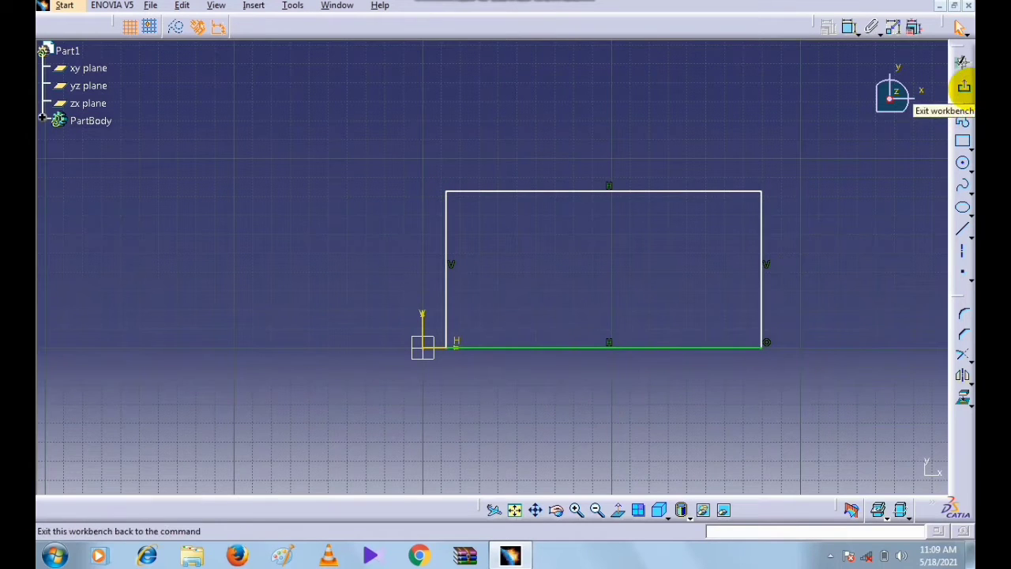
pyautogui.click(963, 87)
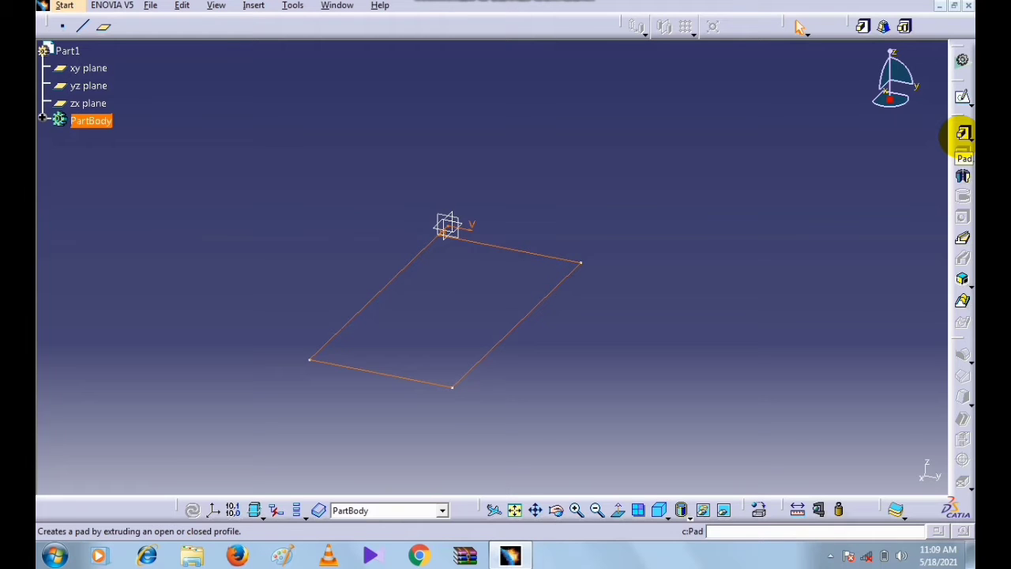
# Pad the rectangle sketch to a length of 60 mm
pyautogui.click(963, 133)
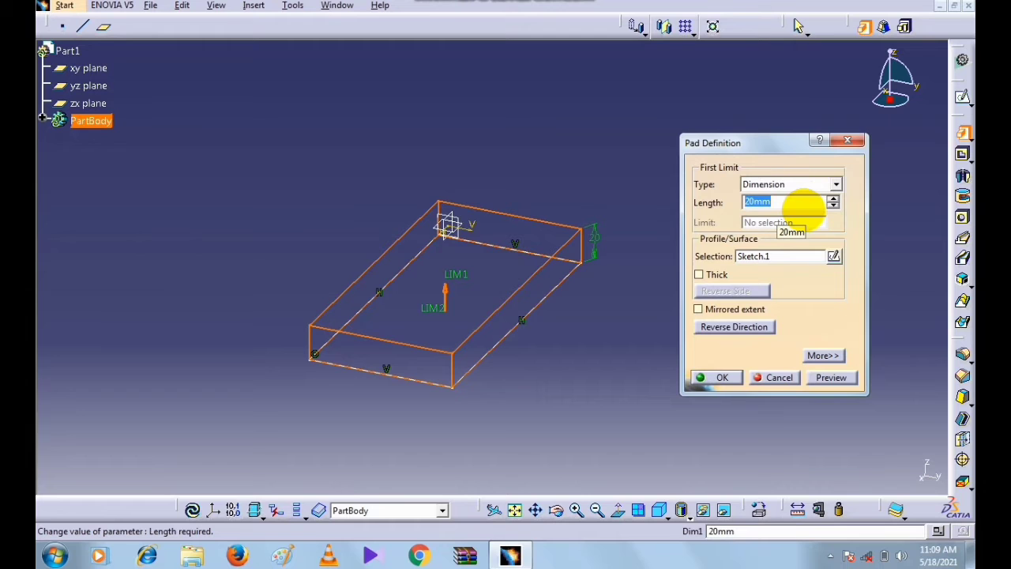
pyautogui.write('6')
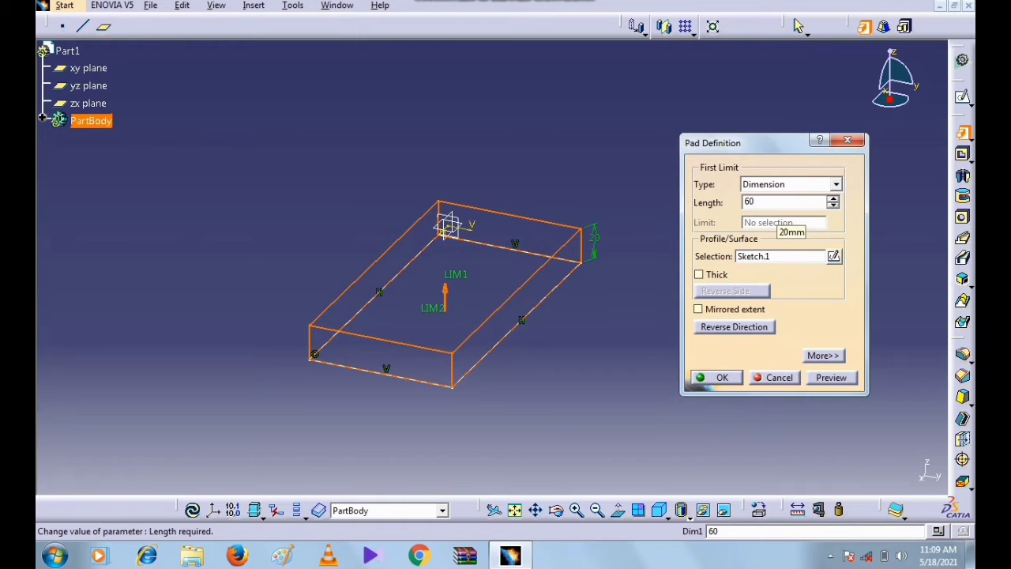
pyautogui.write('0')
pyautogui.press('Return')
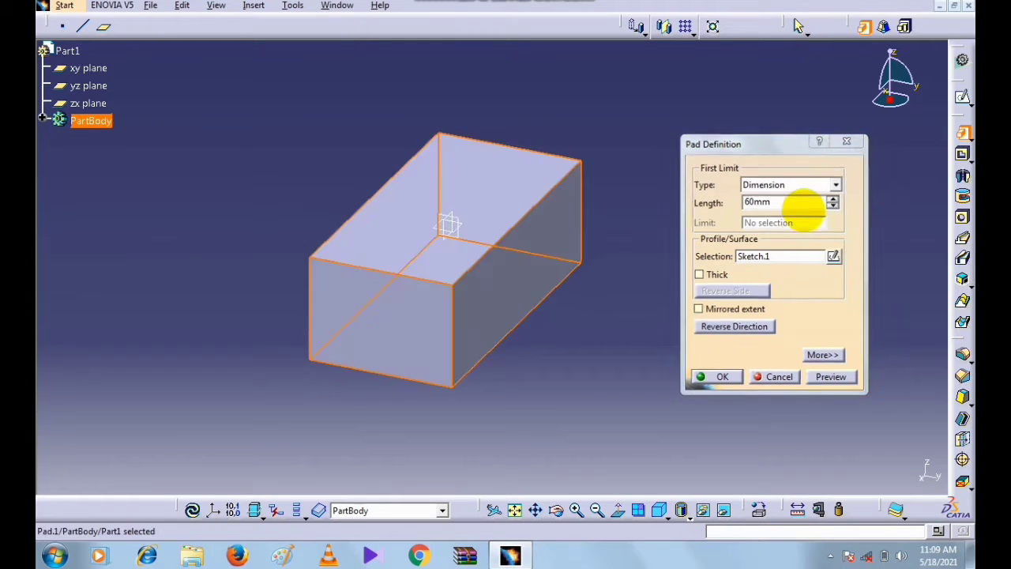
pyautogui.click(730, 146)
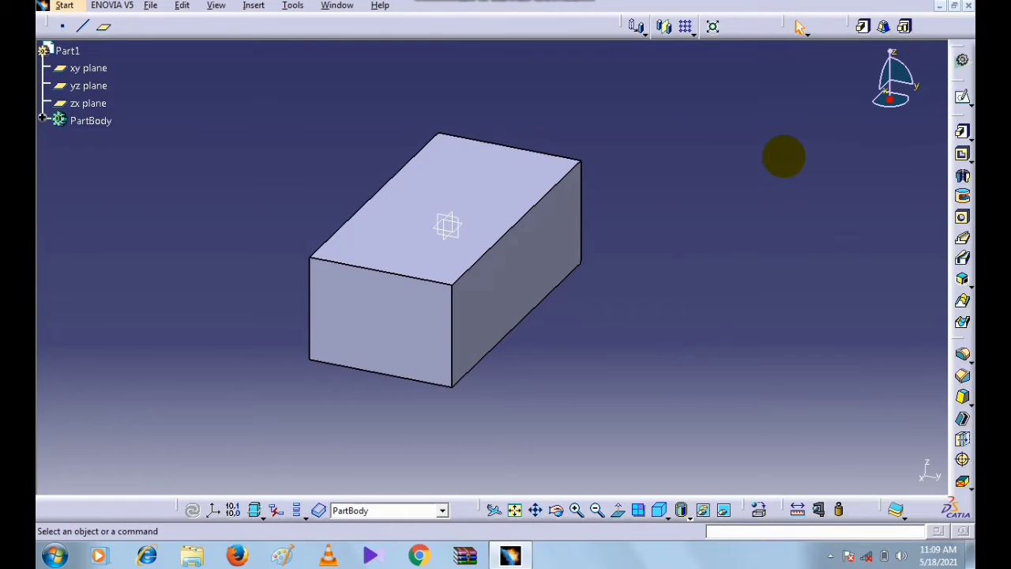
# Sketch a circle of about 26 mm radius on the block's top face, centred at about H 100 mm, V 42 mm, and exit the sketch
pyautogui.moveTo(288, 241); pyautogui.dragTo(460, 289, button='middle')
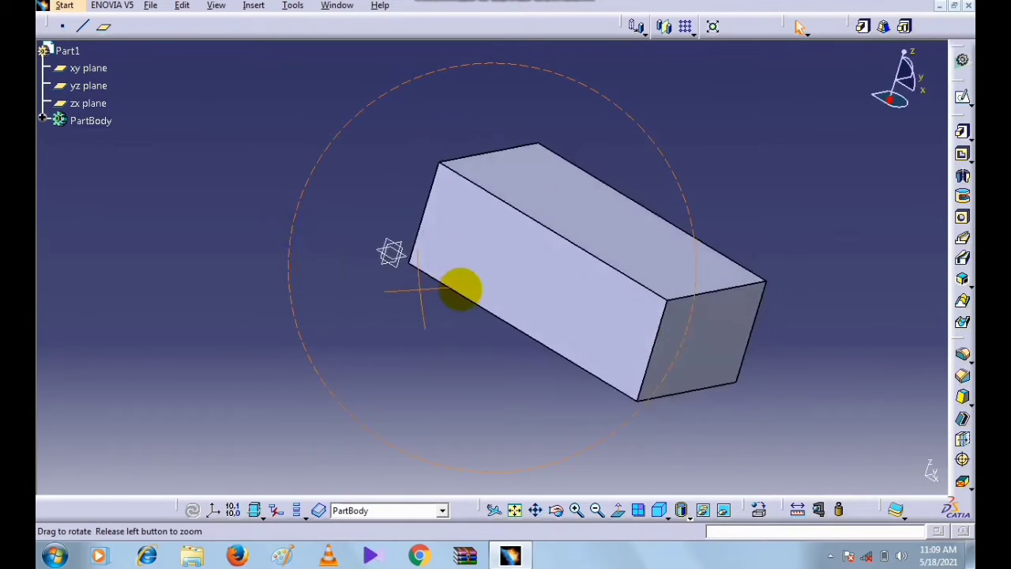
pyautogui.click(534, 184)
pyautogui.moveTo(733, 129); pyautogui.dragTo(624, 126, button='middle')
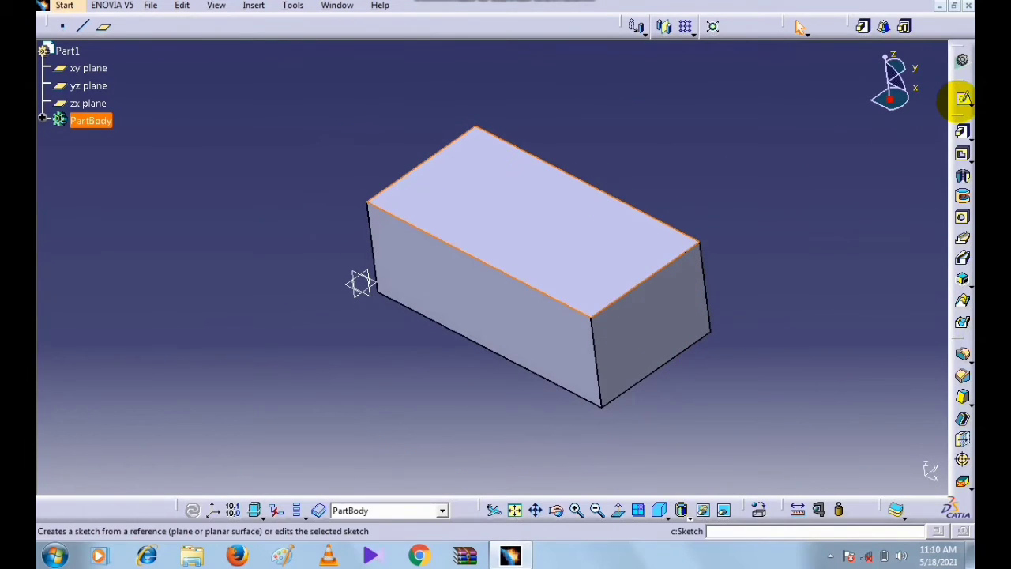
pyautogui.click(961, 98)
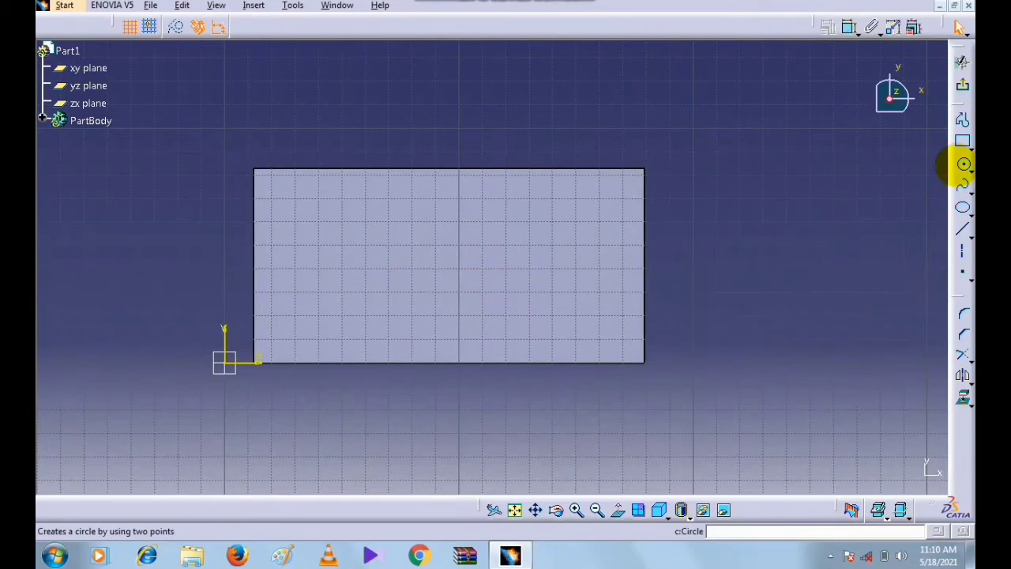
pyautogui.click(962, 161)
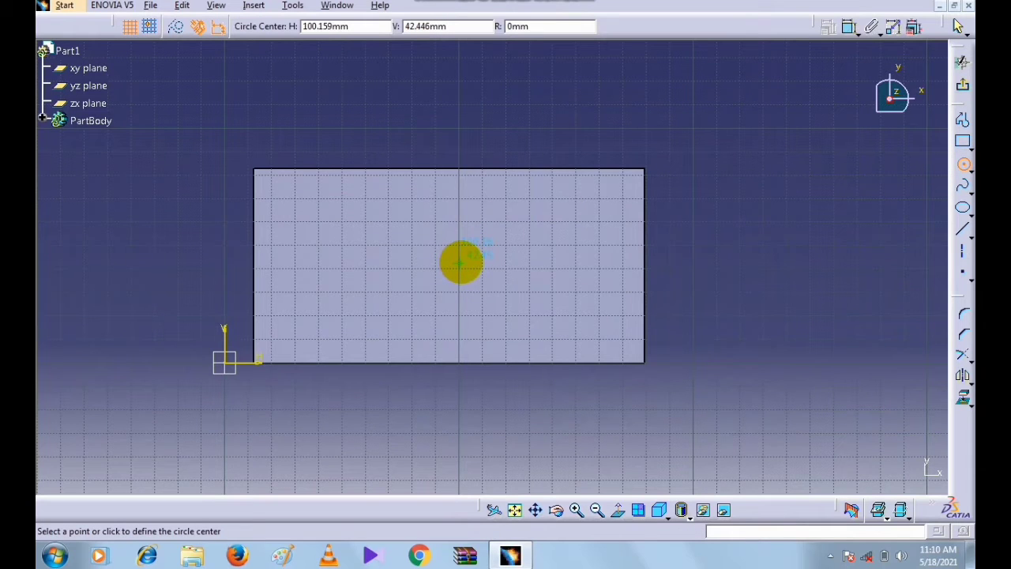
pyautogui.click(461, 262)
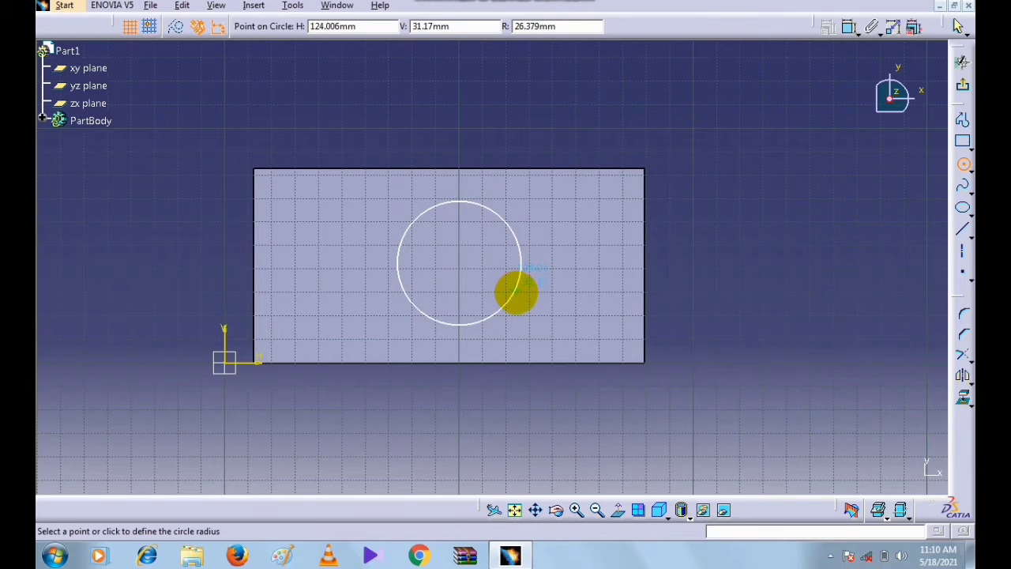
pyautogui.click(514, 293)
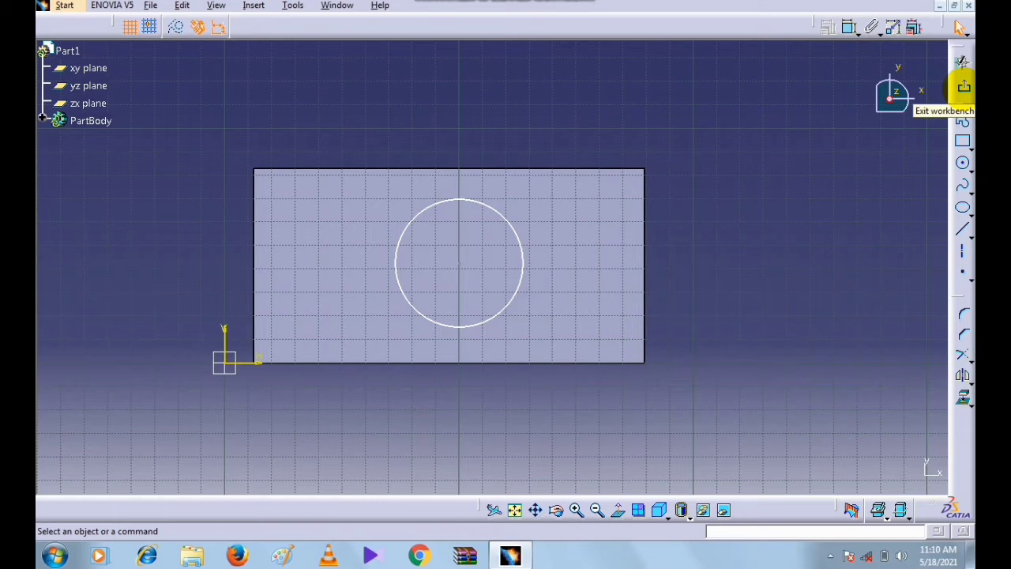
pyautogui.click(963, 87)
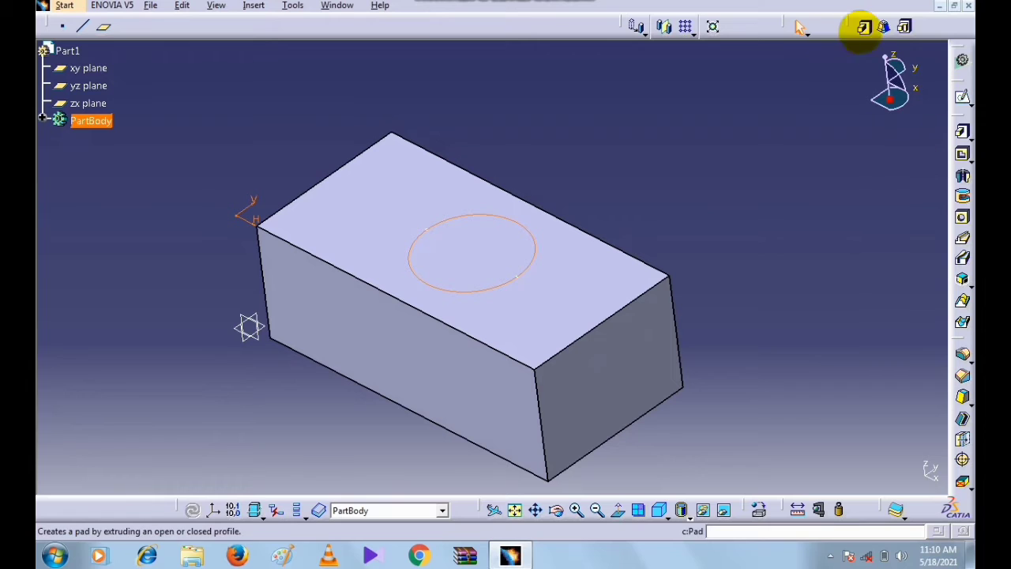
# Remove the docked Pads toolbar and dock the Pockets toolbar in its place
pyautogui.moveTo(846, 22); pyautogui.dragTo(892, 90)
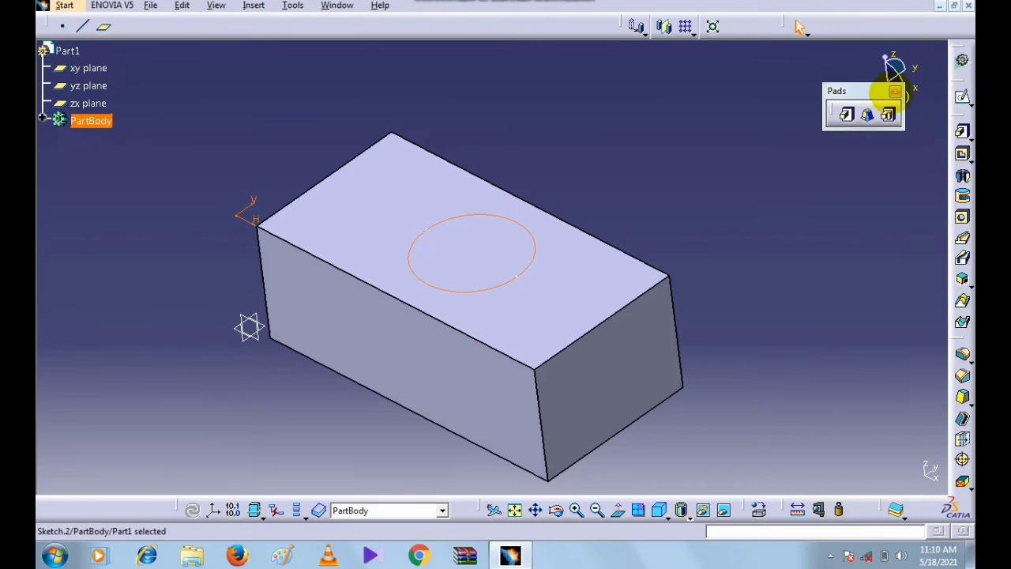
pyautogui.click(898, 91)
pyautogui.click(965, 178)
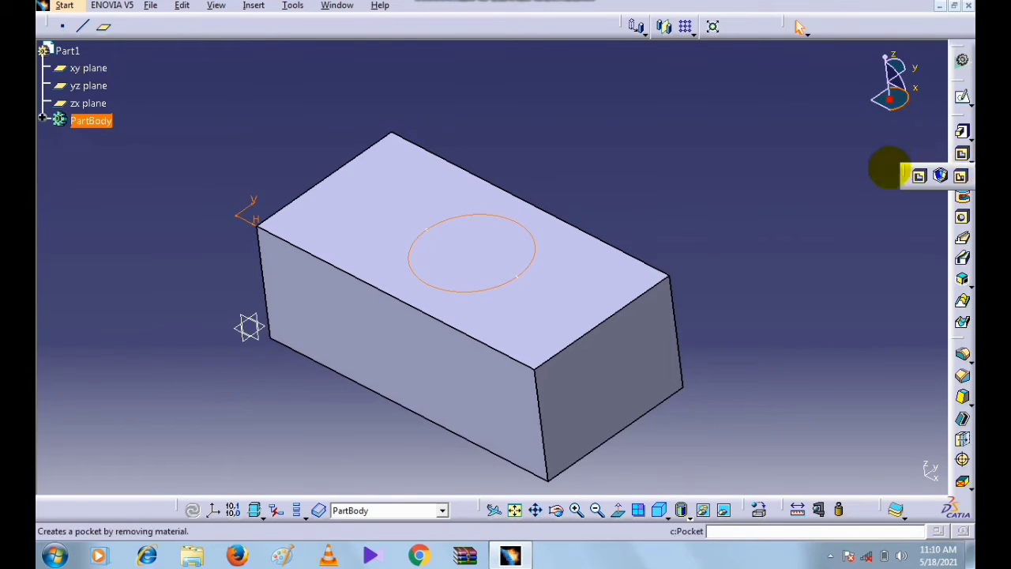
pyautogui.moveTo(905, 169); pyautogui.dragTo(861, 32)
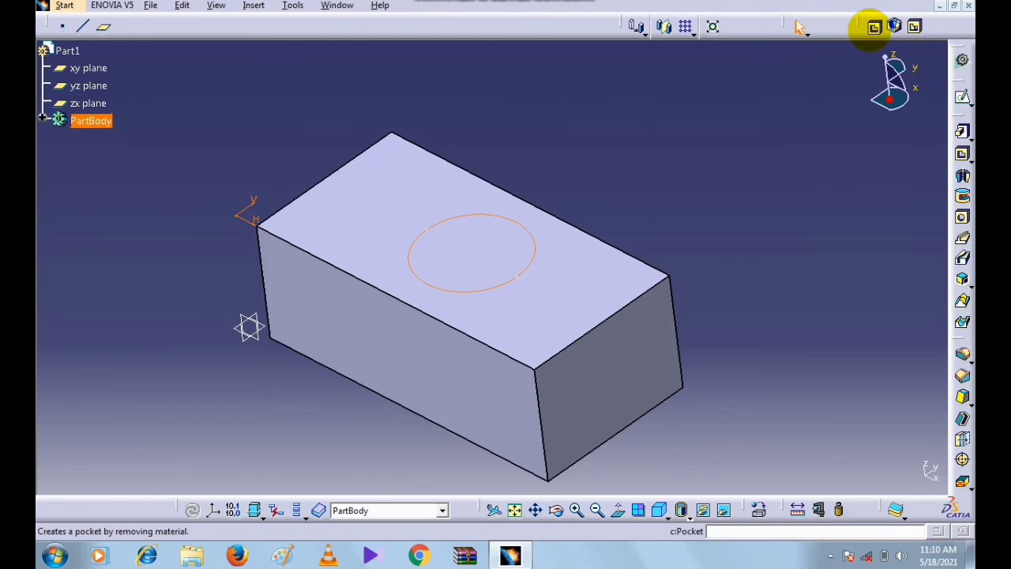
# Start a Pocket from the circle sketch, review the limit types, keep Dimension, and preview the 60 mm deep cut from below
pyautogui.click(873, 27)
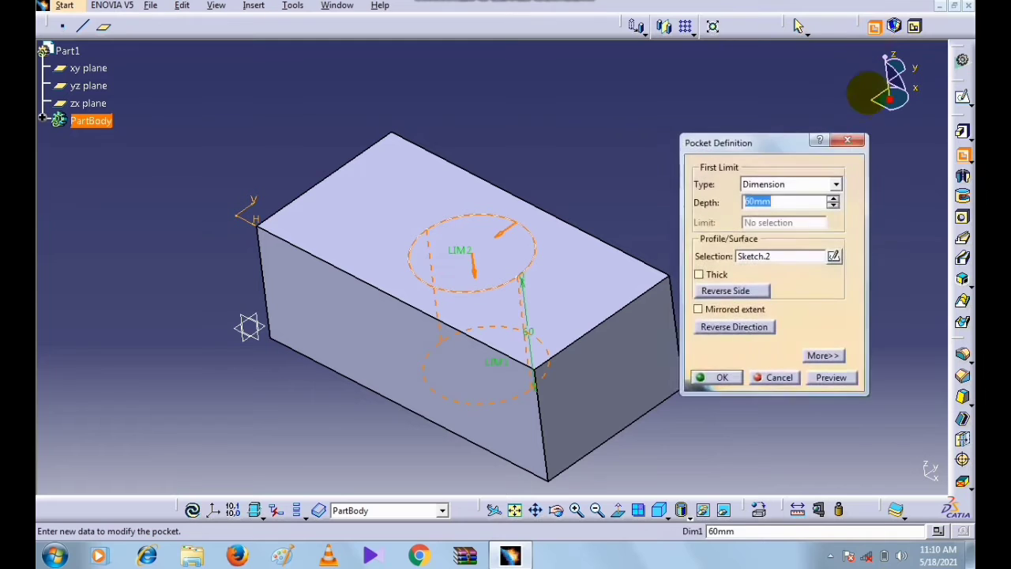
pyautogui.moveTo(726, 141); pyautogui.dragTo(767, 144)
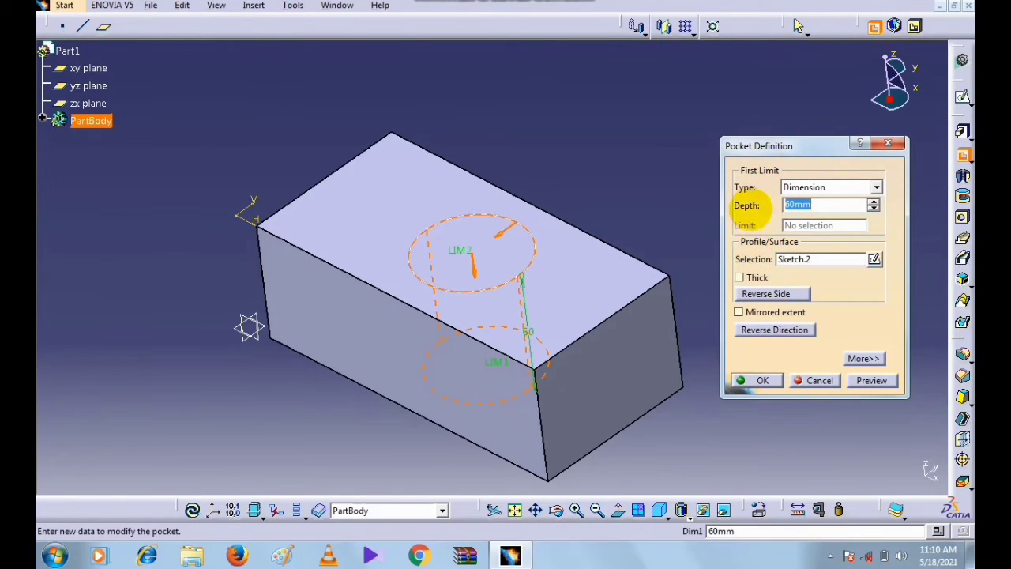
pyautogui.click(861, 186)
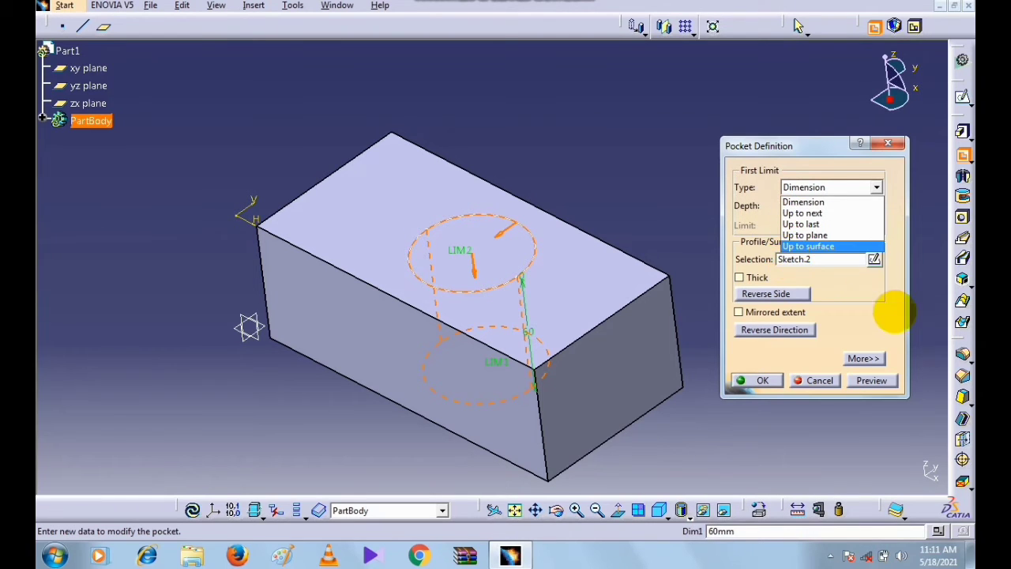
pyautogui.click(861, 314)
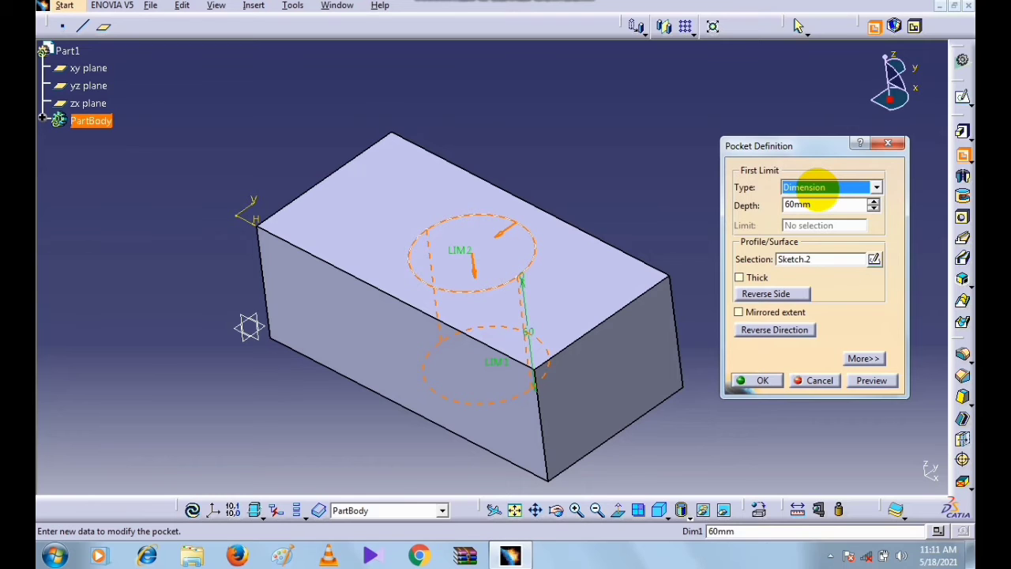
pyautogui.click(819, 190)
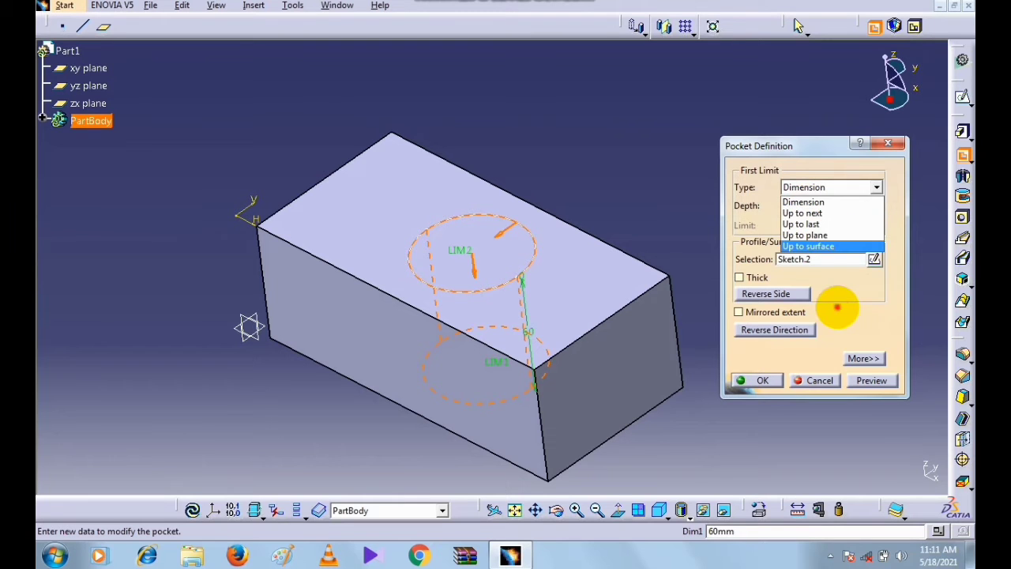
pyautogui.click(837, 308)
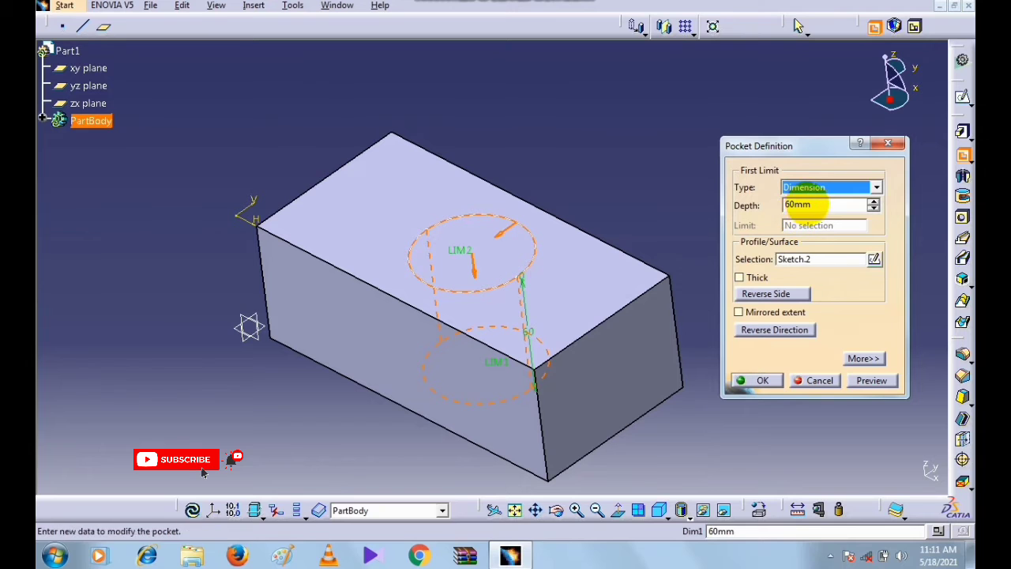
pyautogui.click(869, 380)
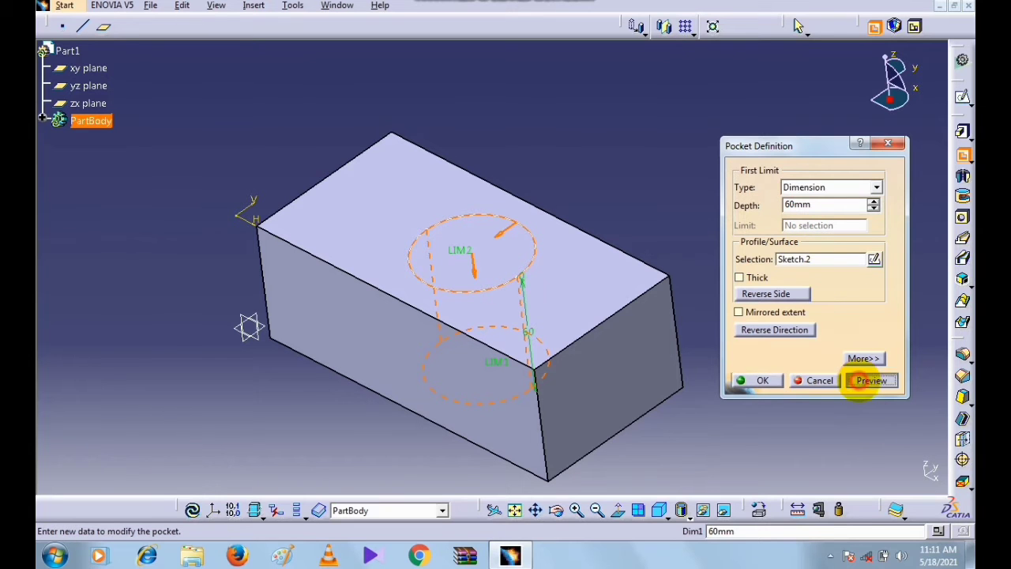
pyautogui.moveTo(482, 298); pyautogui.dragTo(657, 274, button='middle')
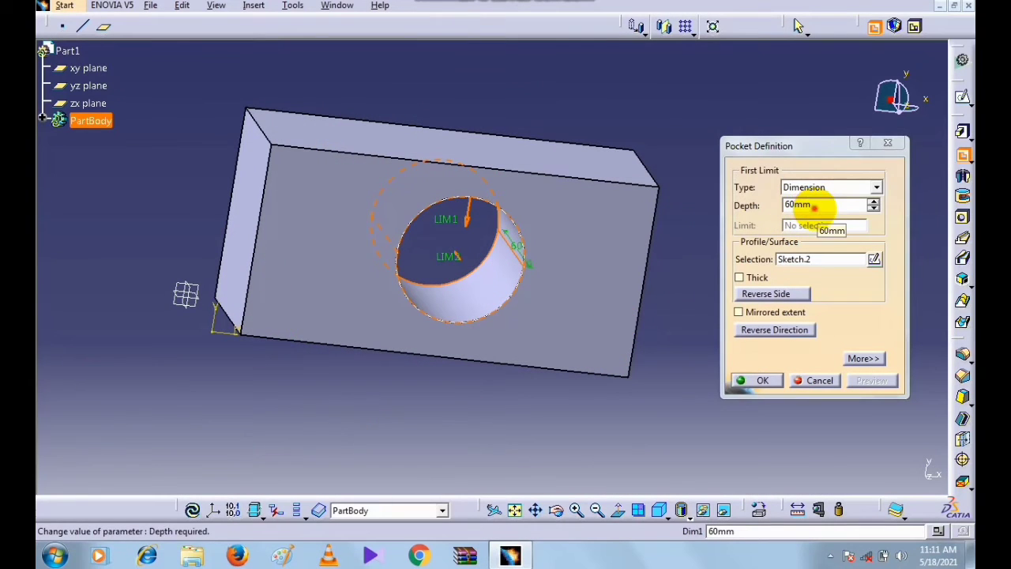
# Set the pocket depth to 30 mm with the Dimension limit, preview and create the cut, and undo it
pyautogui.doubleClick(813, 206)
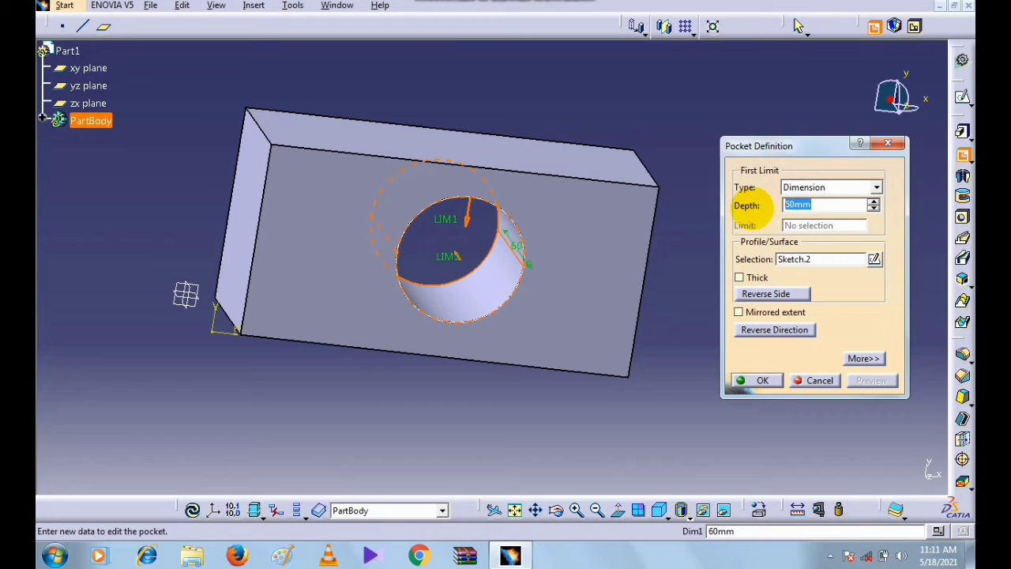
pyautogui.write('30')
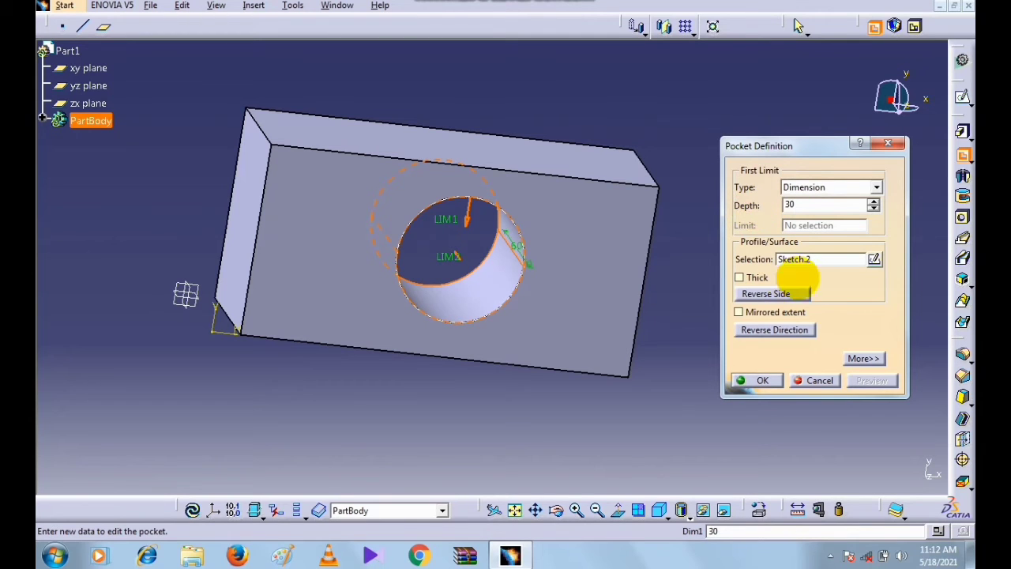
pyautogui.click(801, 189)
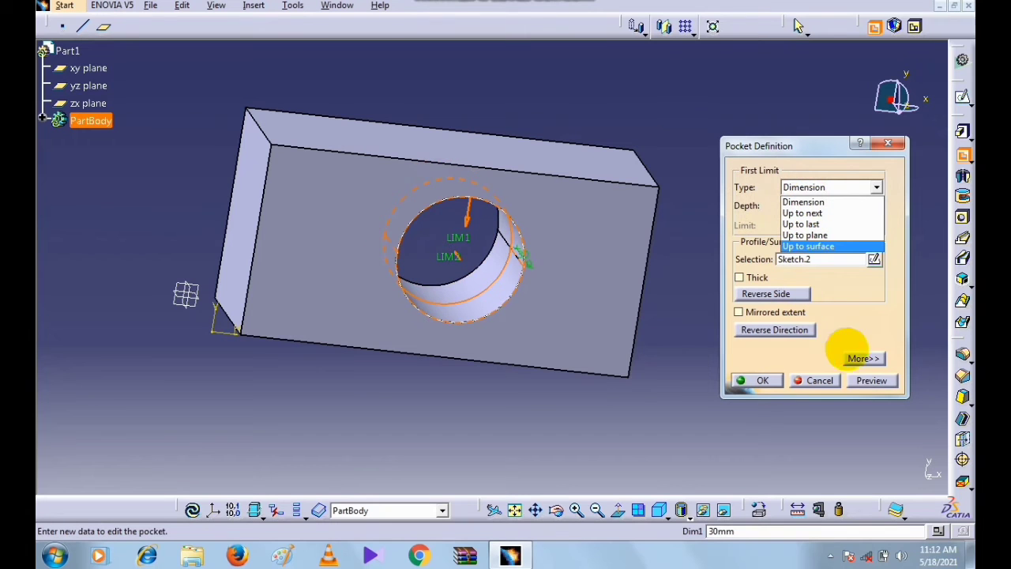
pyautogui.click(869, 381)
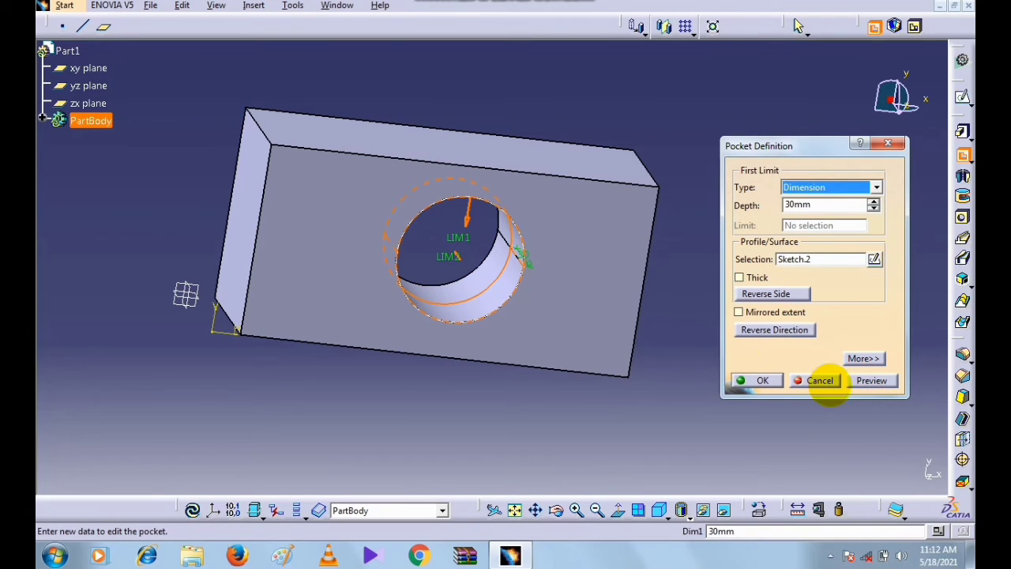
pyautogui.click(868, 381)
pyautogui.moveTo(366, 370); pyautogui.dragTo(300, 307, button='middle')
pyautogui.moveTo(186, 176); pyautogui.dragTo(200, 158, button='middle')
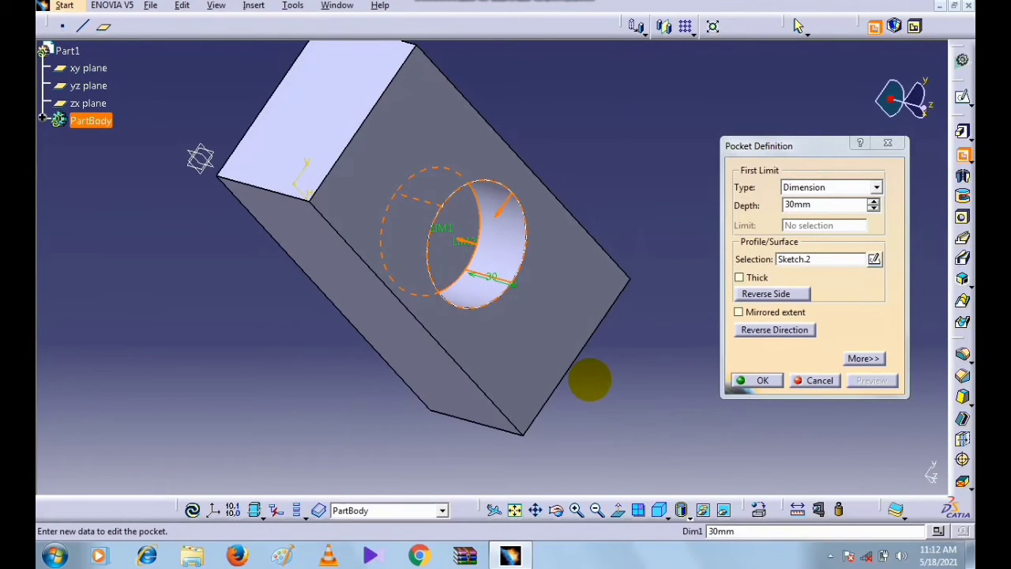
pyautogui.moveTo(560, 366); pyautogui.dragTo(576, 265, button='middle')
pyautogui.click(750, 381)
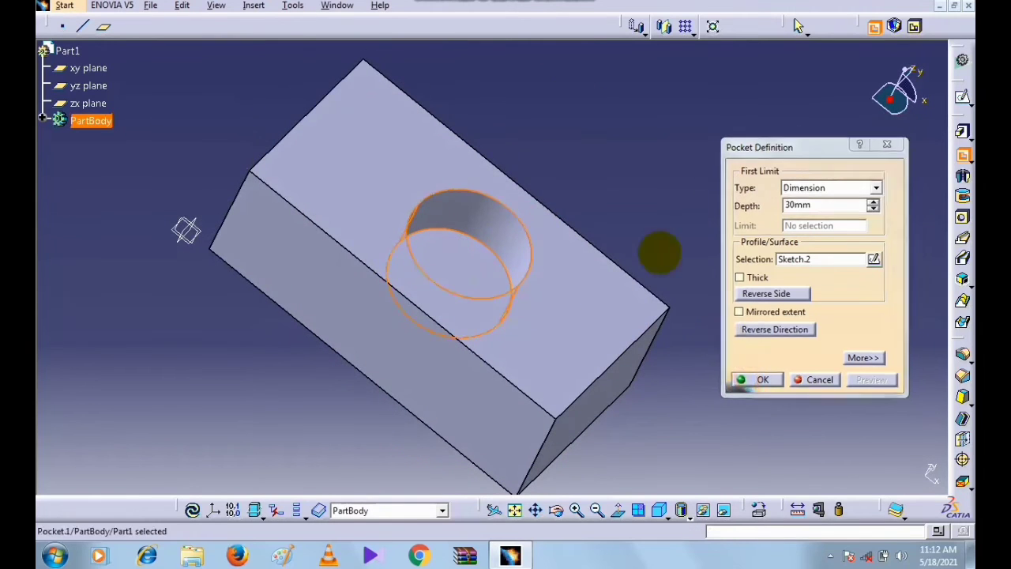
pyautogui.moveTo(641, 232); pyautogui.dragTo(584, 222, button='middle')
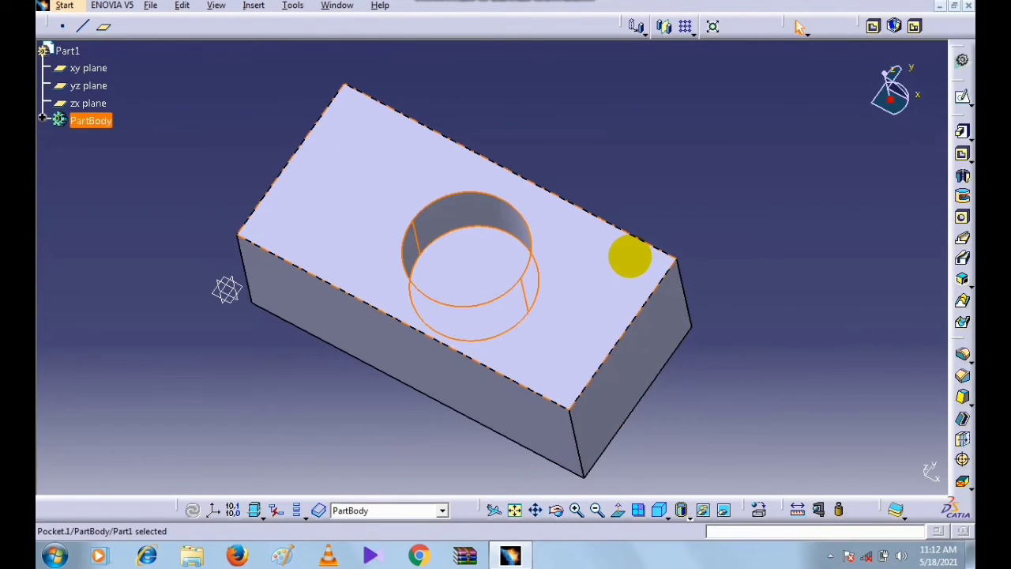
pyautogui.hotkey('ctrl', 'z')
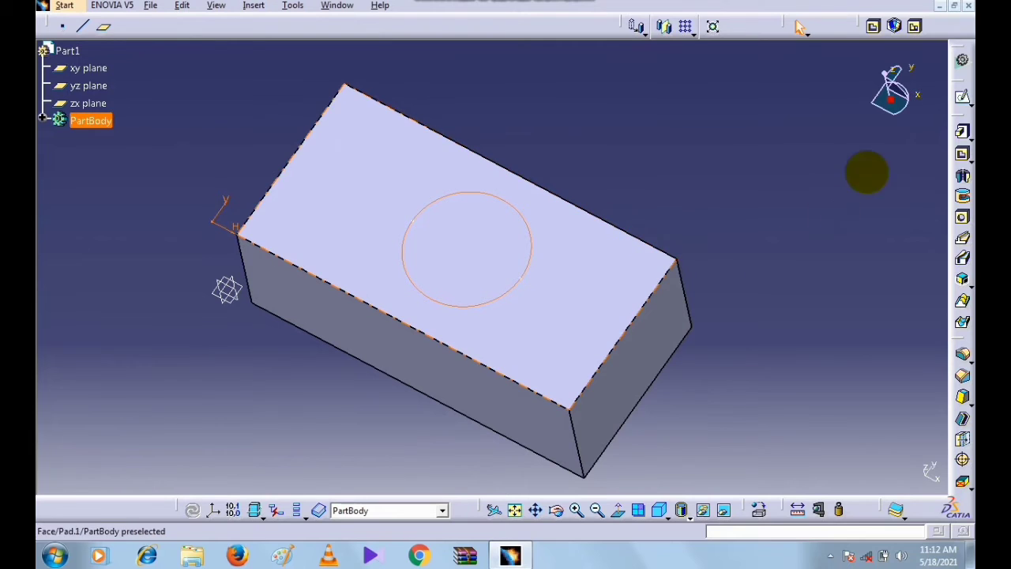
# Start a new Pocket from the circle sketch with the Up to next limit and preview the cut through the block
pyautogui.click(873, 27)
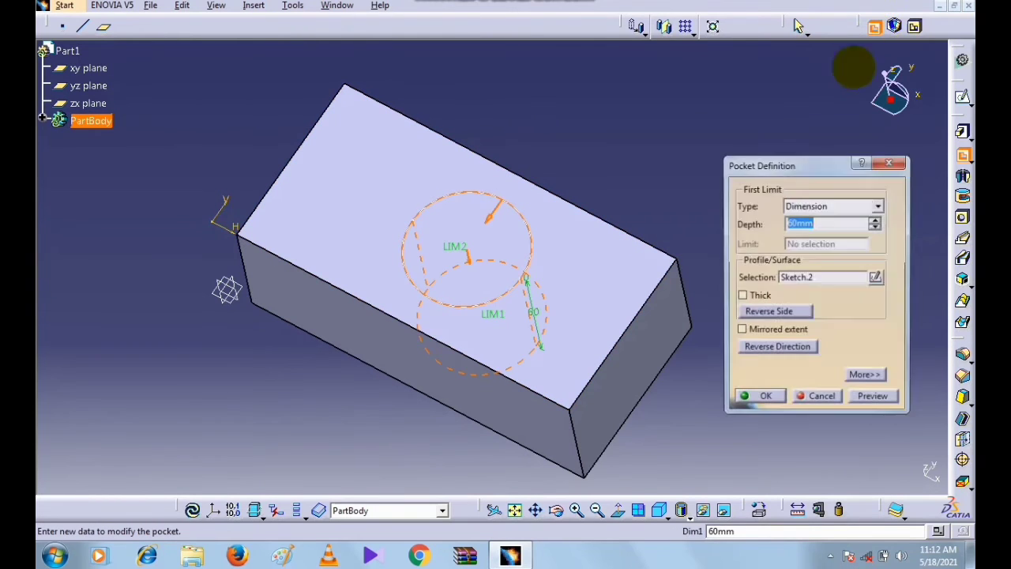
pyautogui.click(851, 207)
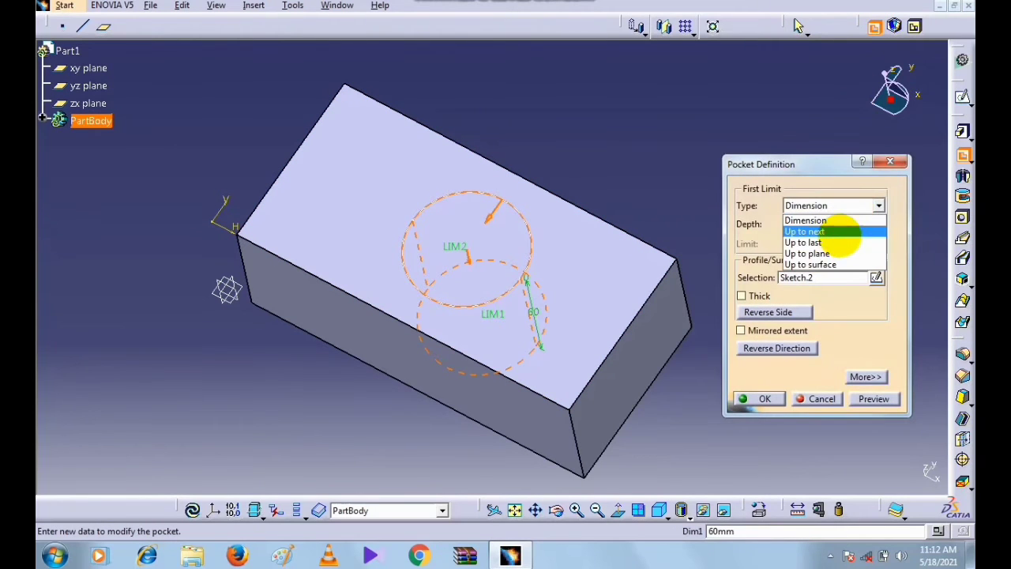
pyautogui.click(839, 231)
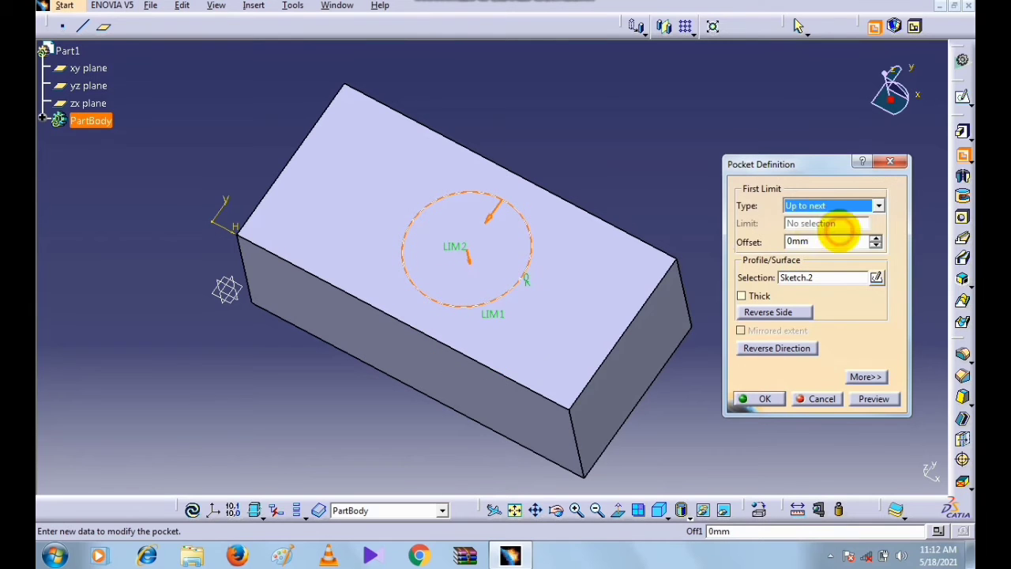
pyautogui.moveTo(575, 163); pyautogui.dragTo(344, 311, button='middle')
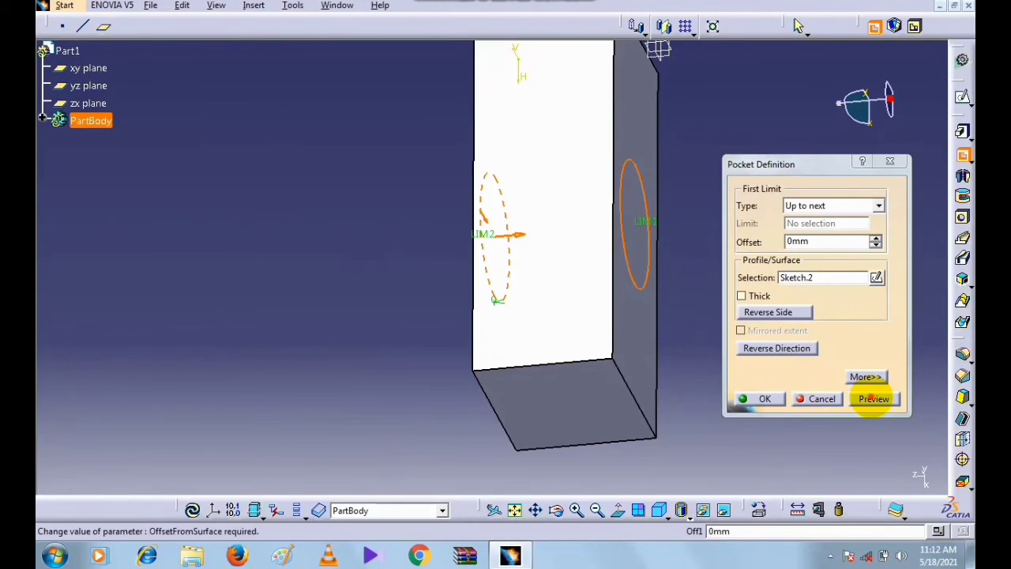
pyautogui.click(872, 399)
pyautogui.moveTo(468, 248); pyautogui.dragTo(742, 178, button='middle')
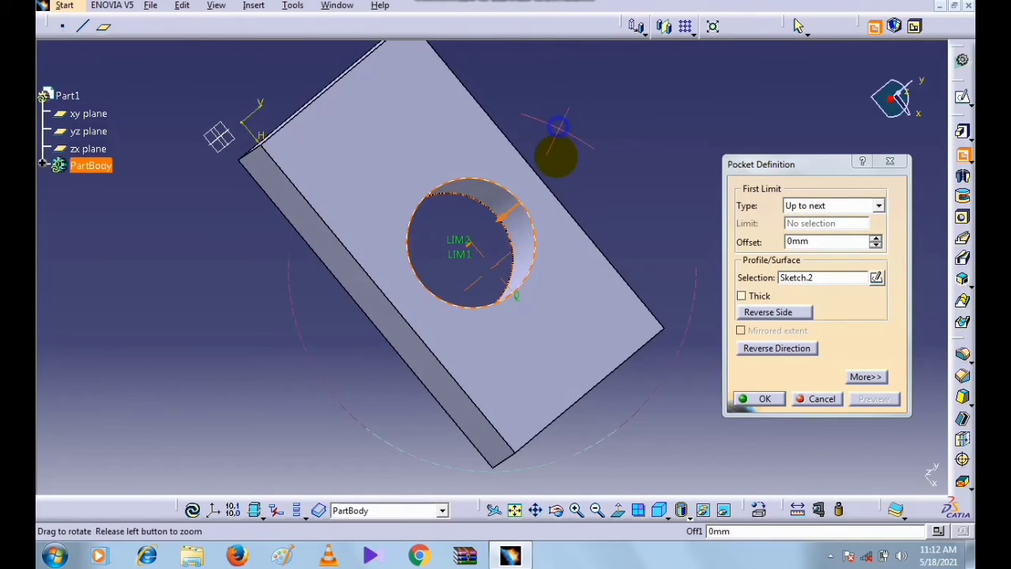
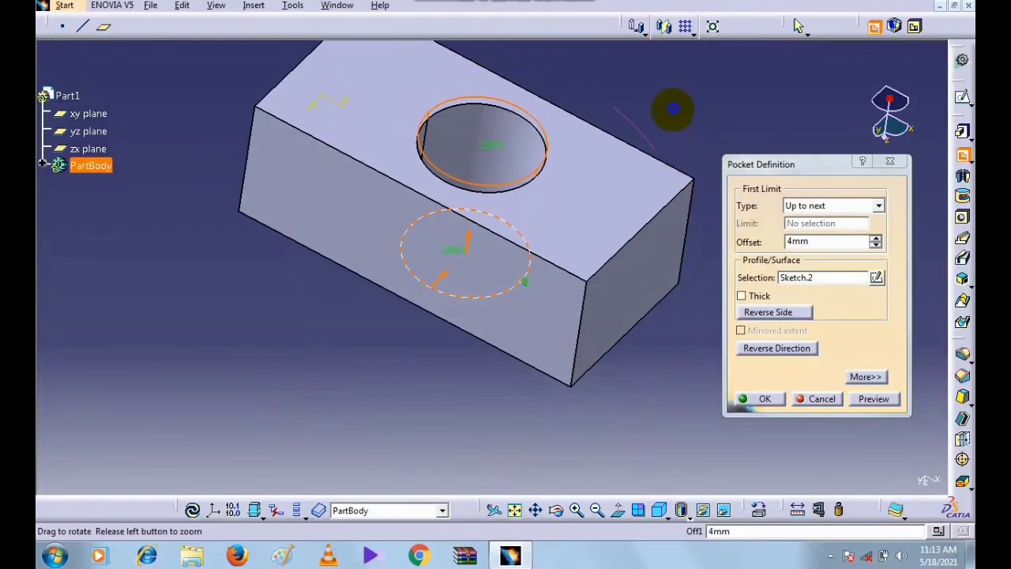
# Preview the Up to next cut with offsets of 4 mm and -7 mm, and cancel the pocket
pyautogui.moveTo(672, 111); pyautogui.dragTo(571, 219, button='middle')
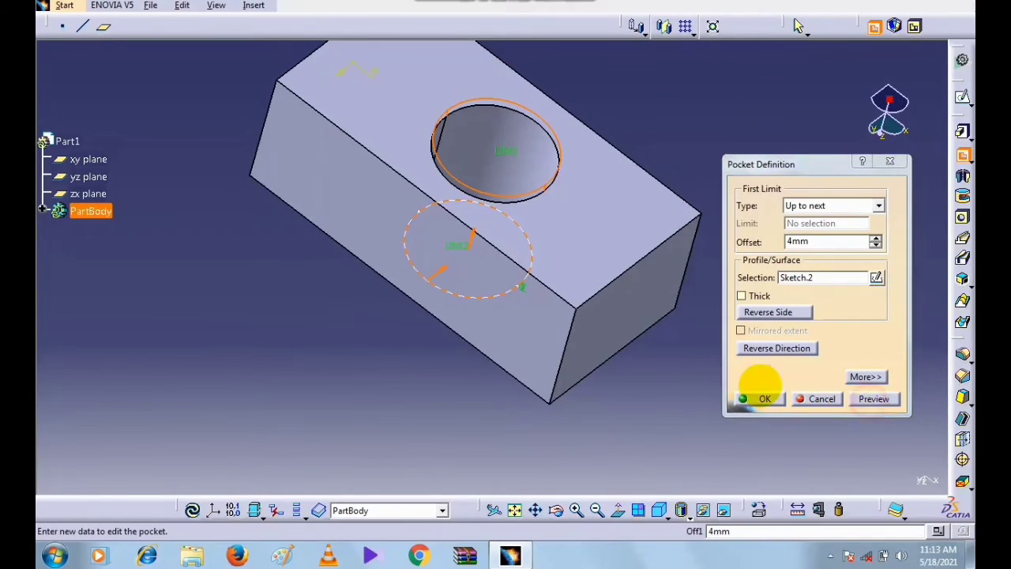
pyautogui.moveTo(472, 266); pyautogui.dragTo(514, 255, button='middle')
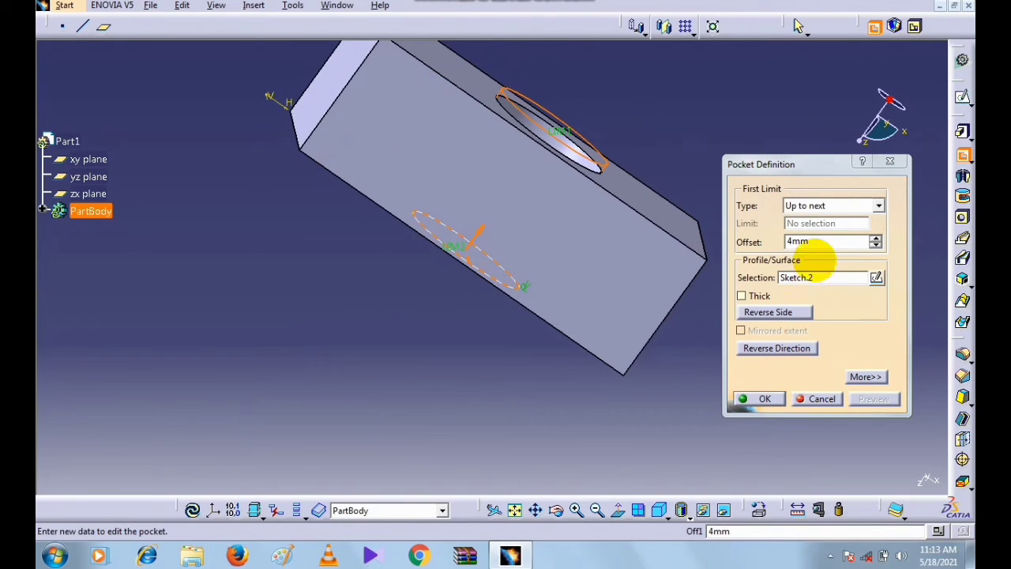
pyautogui.click(875, 244)
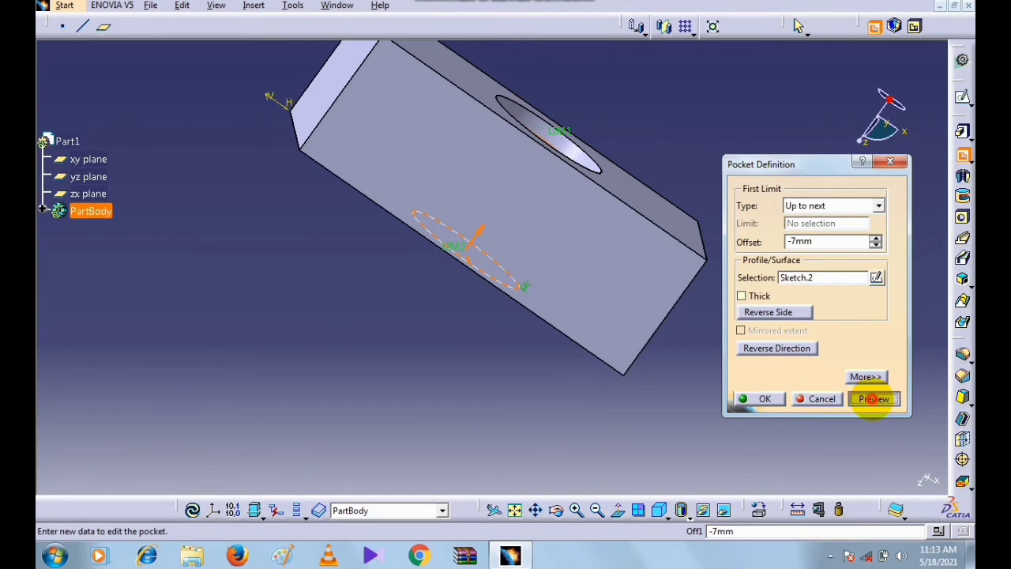
pyautogui.click(874, 399)
pyautogui.moveTo(484, 350); pyautogui.dragTo(569, 118, button='middle')
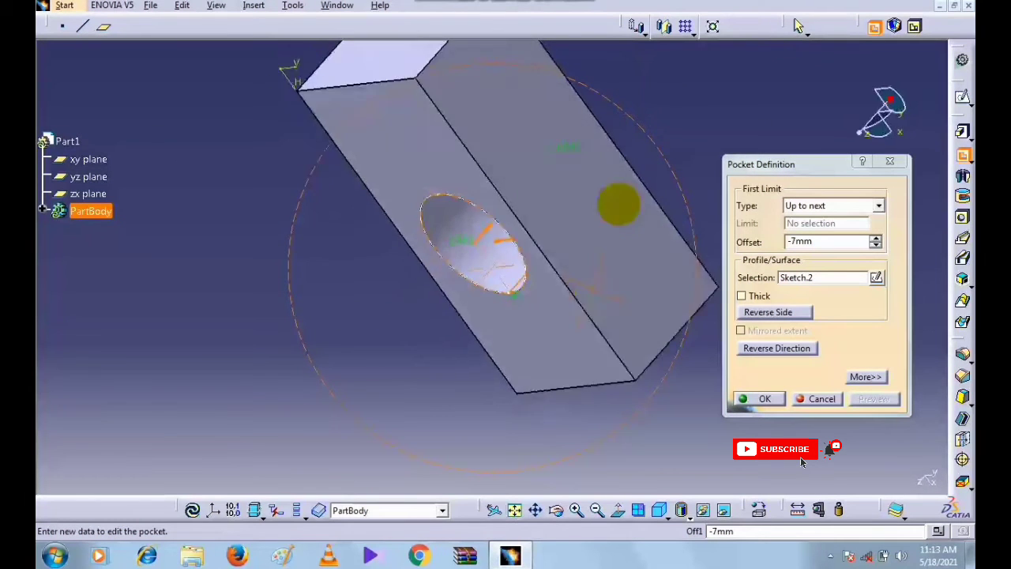
pyautogui.moveTo(618, 204); pyautogui.dragTo(695, 189, button='middle')
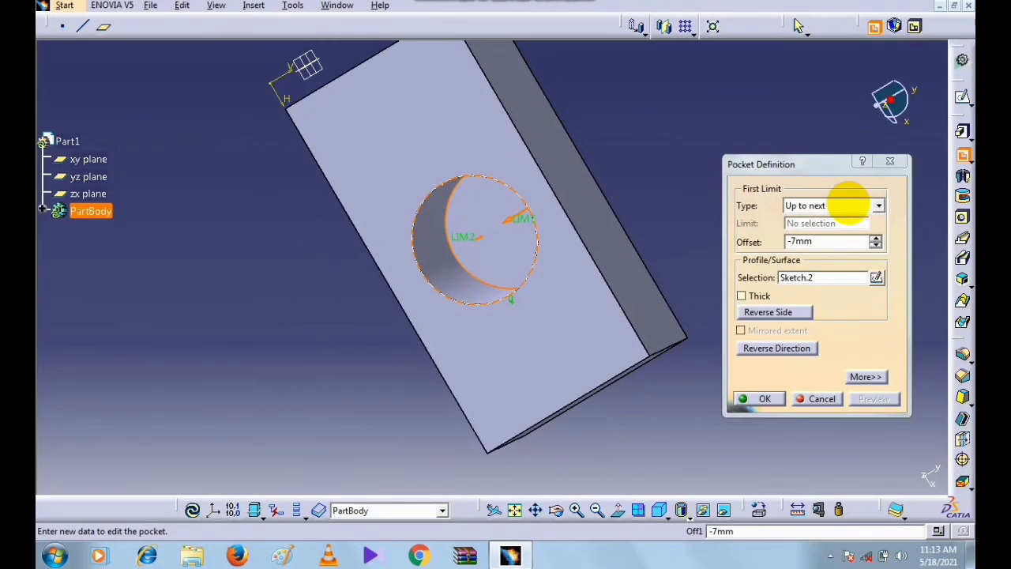
pyautogui.click(815, 399)
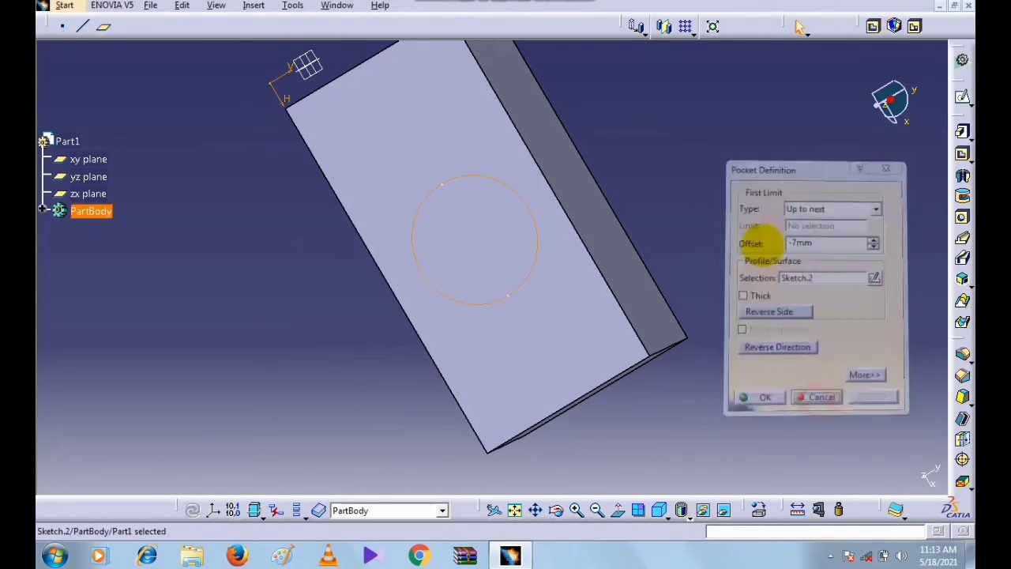
pyautogui.click(831, 199)
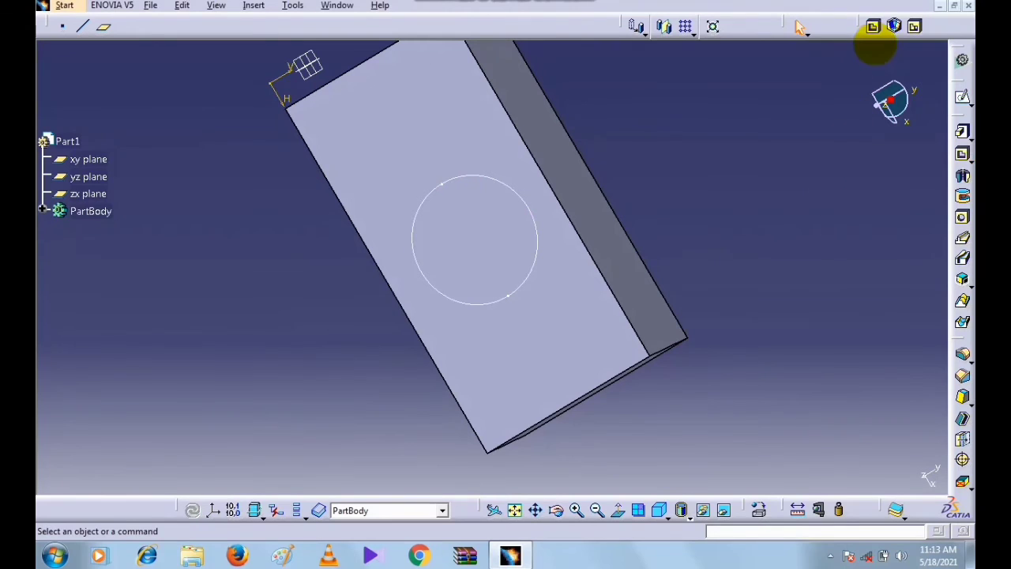
# Cut a pocket from the circle sketch using the Up to last limit with a 0 mm offset
pyautogui.click(874, 28)
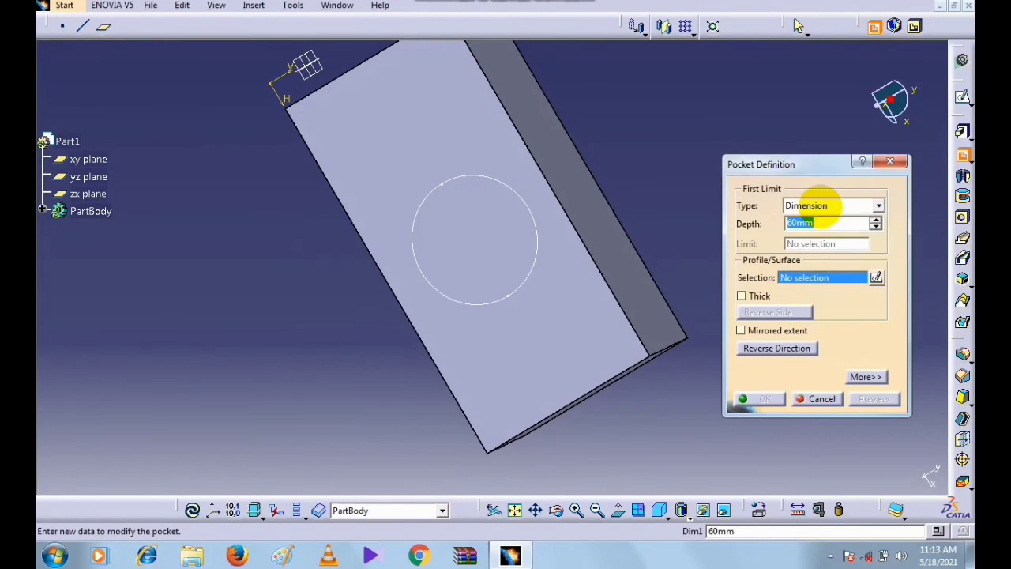
pyautogui.click(807, 205)
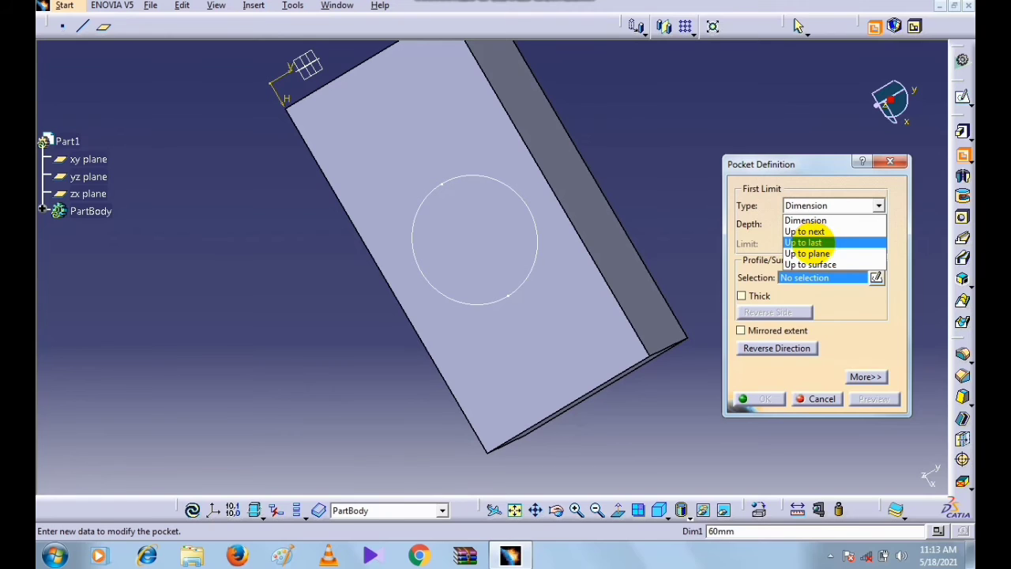
pyautogui.click(807, 242)
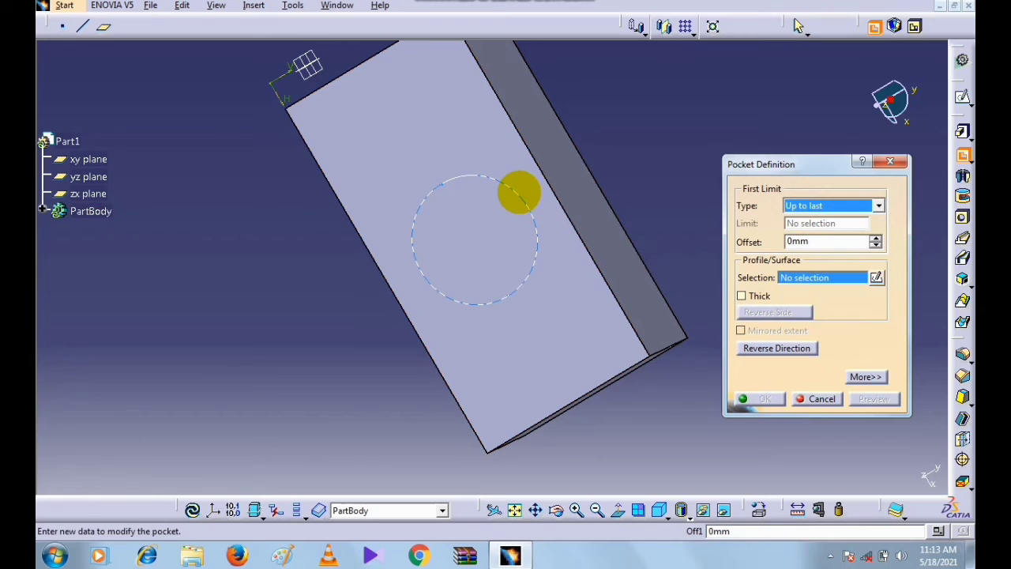
pyautogui.click(519, 192)
pyautogui.moveTo(316, 342)
pyautogui.mouseDown(button='middle')
pyautogui.moveTo(466, 270)
pyautogui.moveTo(671, 203)
pyautogui.mouseUp(button='middle')
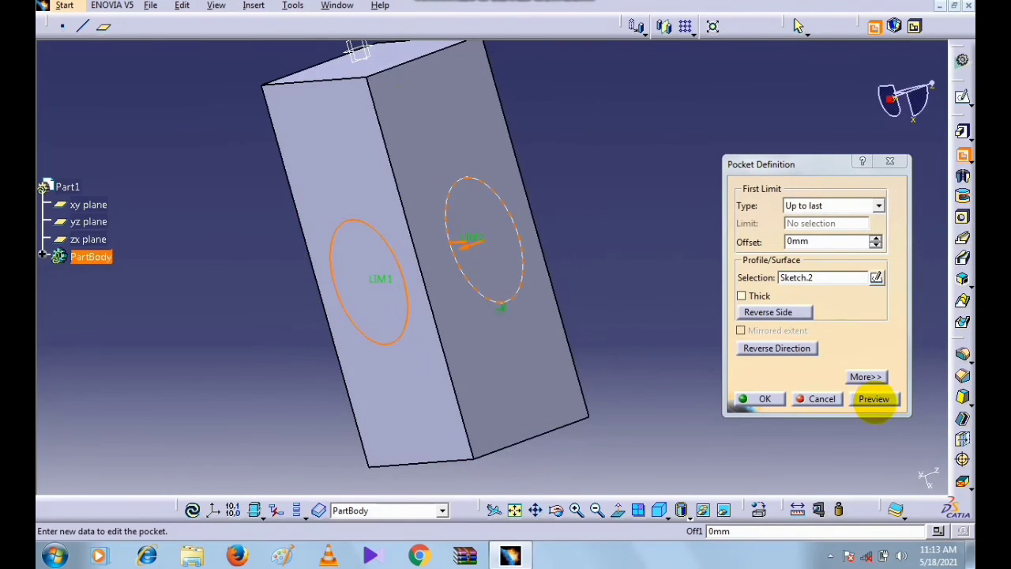
pyautogui.click(873, 398)
pyautogui.moveTo(593, 230); pyautogui.dragTo(652, 408, button='middle')
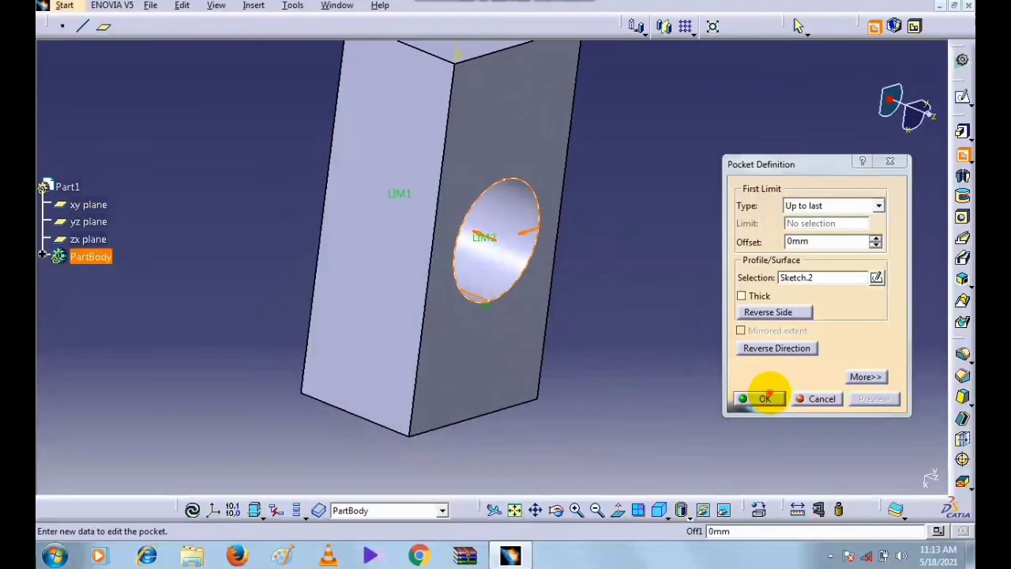
pyautogui.click(763, 398)
# Inspect the Up to last pocket and delete it, keeping the circle sketch
pyautogui.moveTo(659, 326); pyautogui.dragTo(589, 151, button='middle')
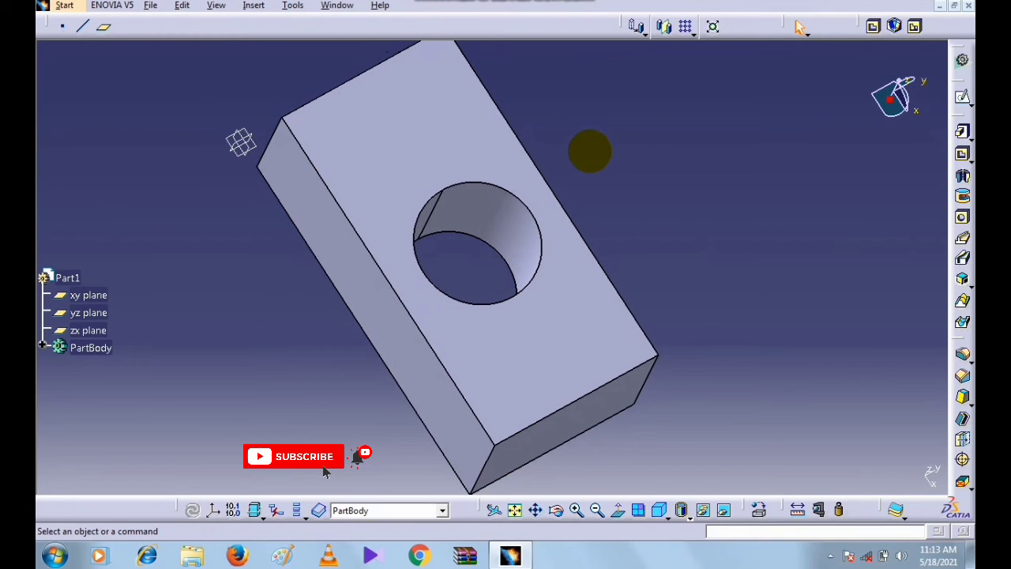
pyautogui.click(477, 241)
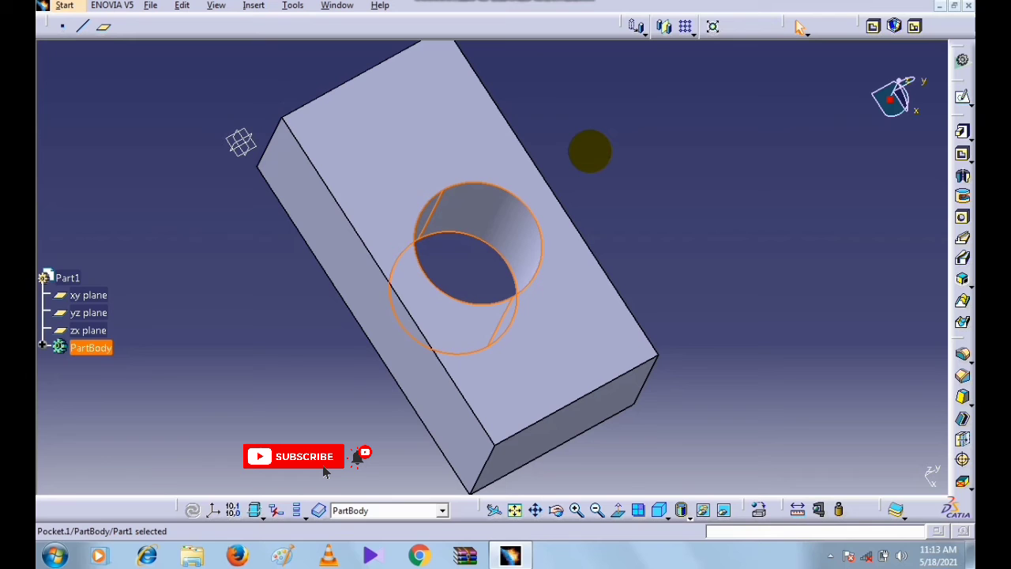
pyautogui.press('Delete')
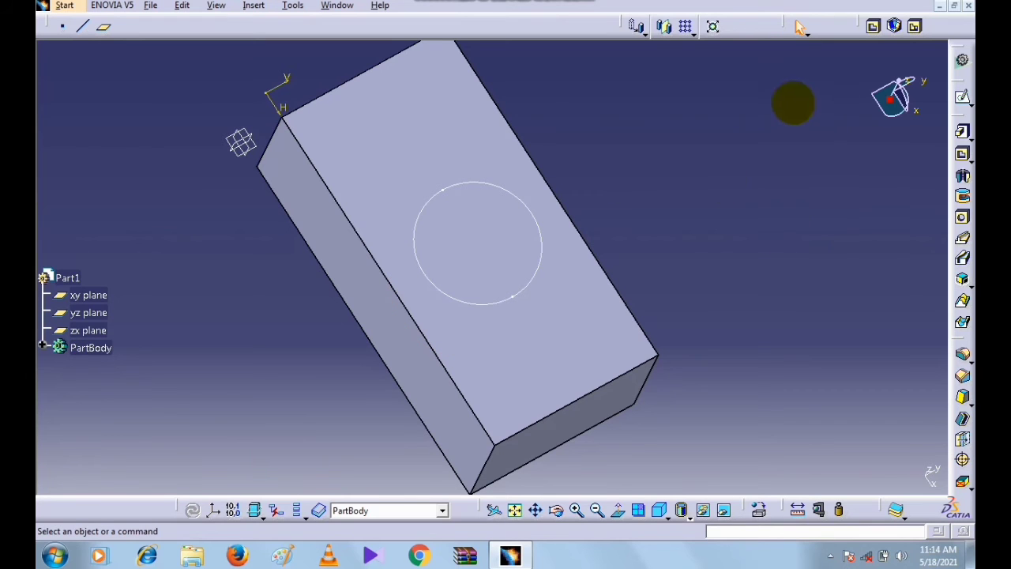
# Create a reference plane offset 20 mm from the xy plane and examine its position beside the block
pyautogui.moveTo(672, 318); pyautogui.dragTo(391, 481, button='middle')
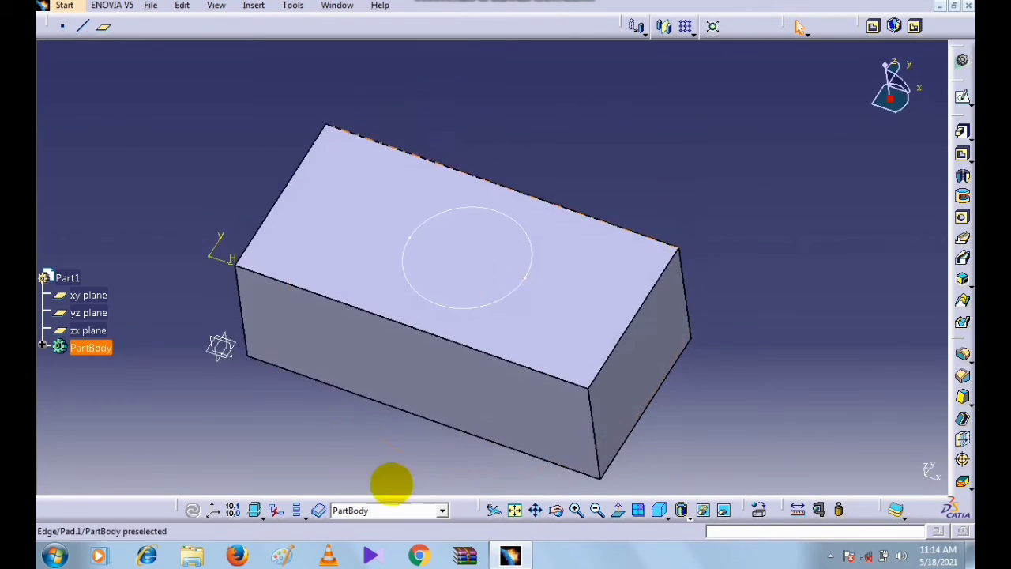
pyautogui.moveTo(438, 409); pyautogui.dragTo(387, 355, button='middle')
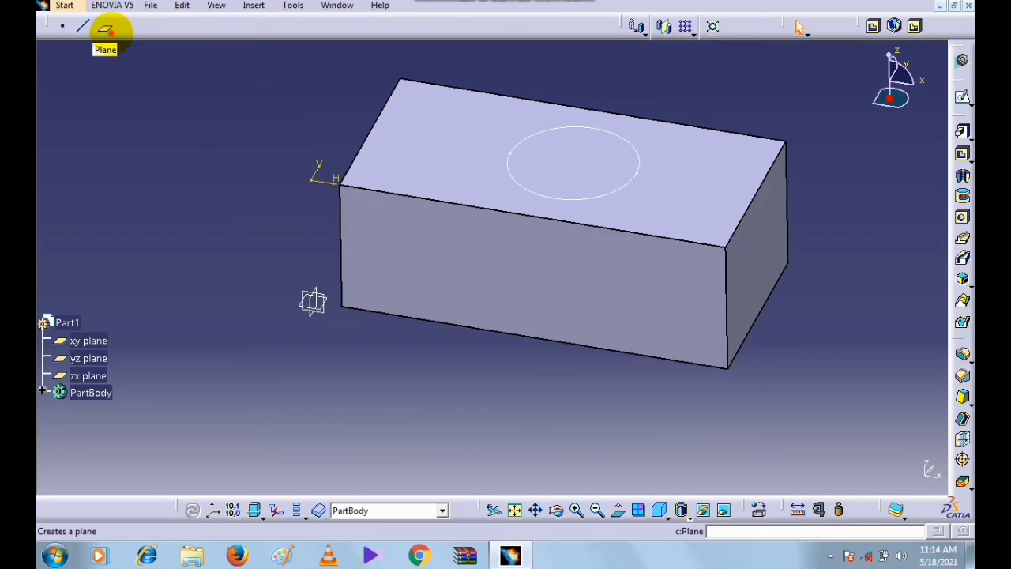
pyautogui.click(105, 29)
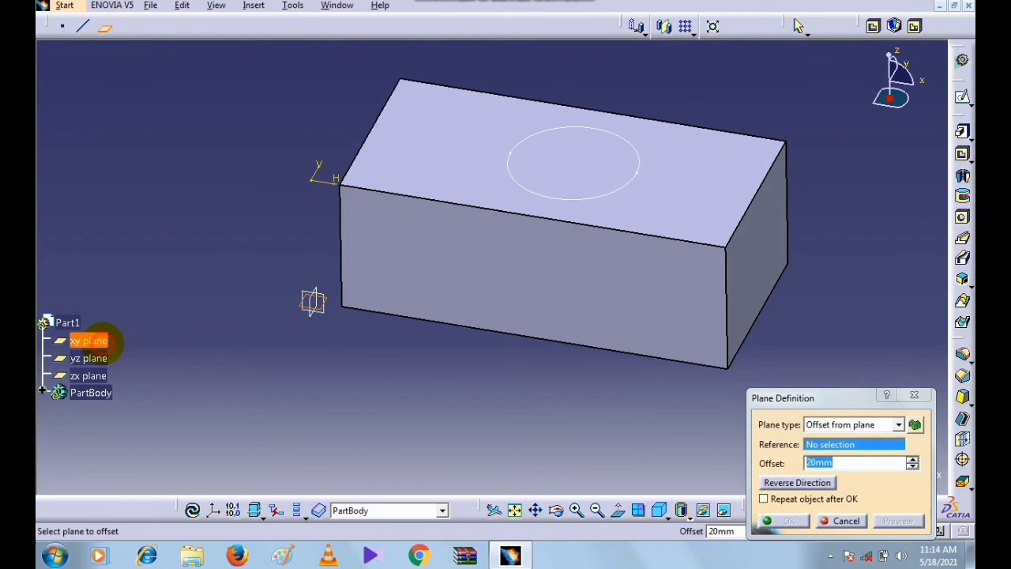
pyautogui.click(99, 341)
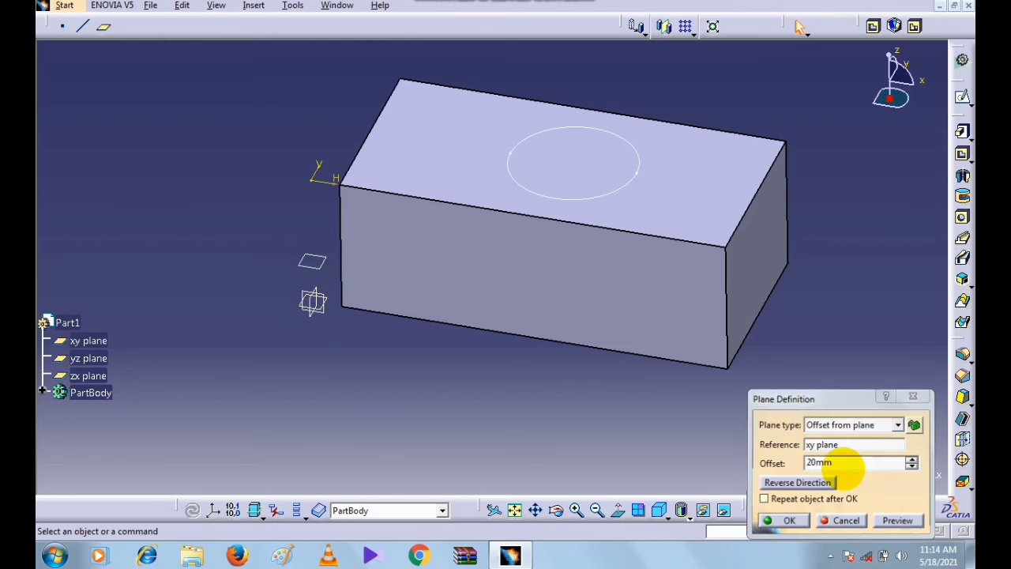
pyautogui.press('Return')
pyautogui.moveTo(567, 385); pyautogui.dragTo(613, 348, button='middle')
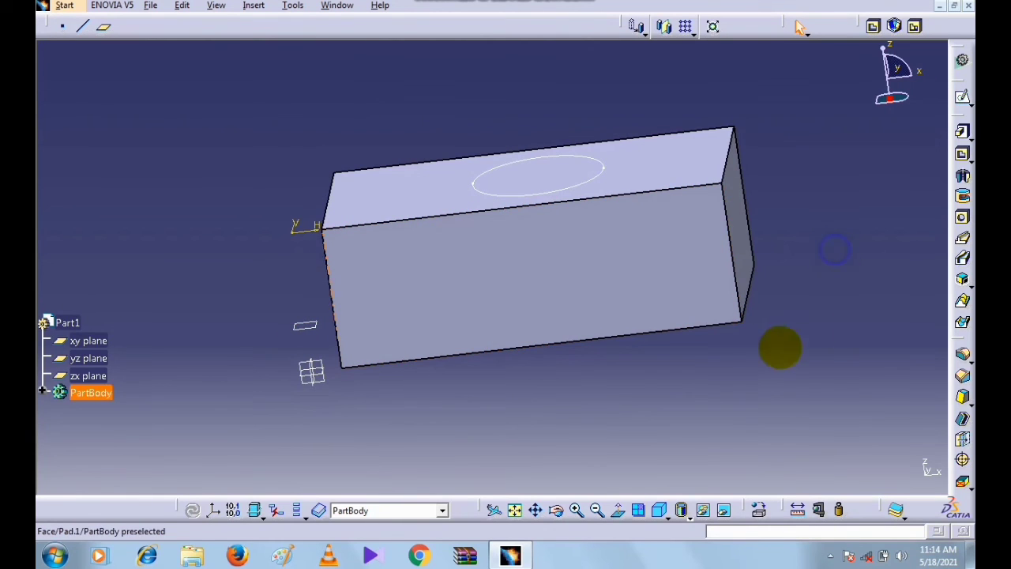
pyautogui.moveTo(607, 365); pyautogui.dragTo(640, 292, button='middle')
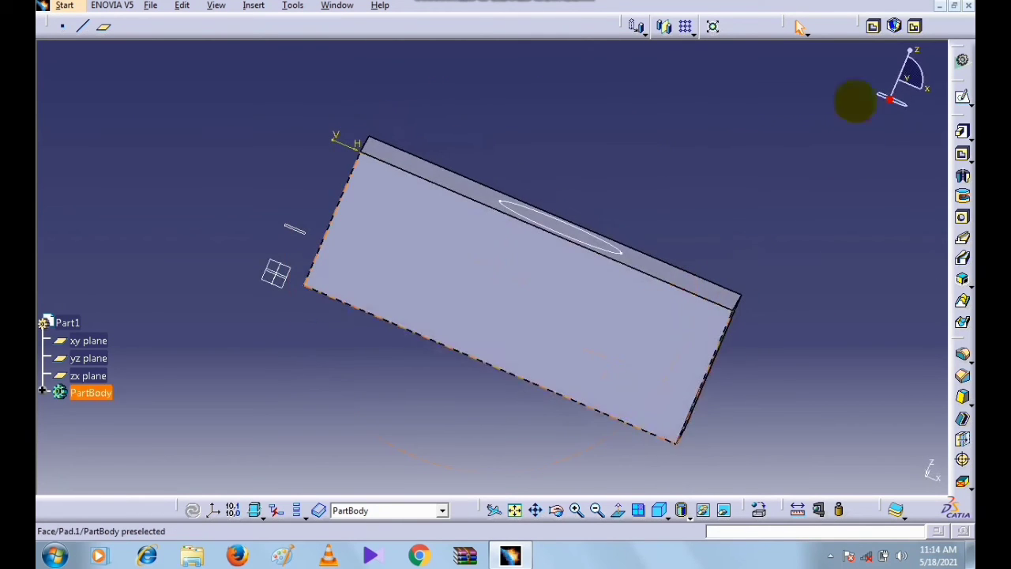
# Cut a pocket from the circle sketch using the Up to plane limit, with the offset reference plane as limit and a 0 mm offset
pyautogui.click(873, 27)
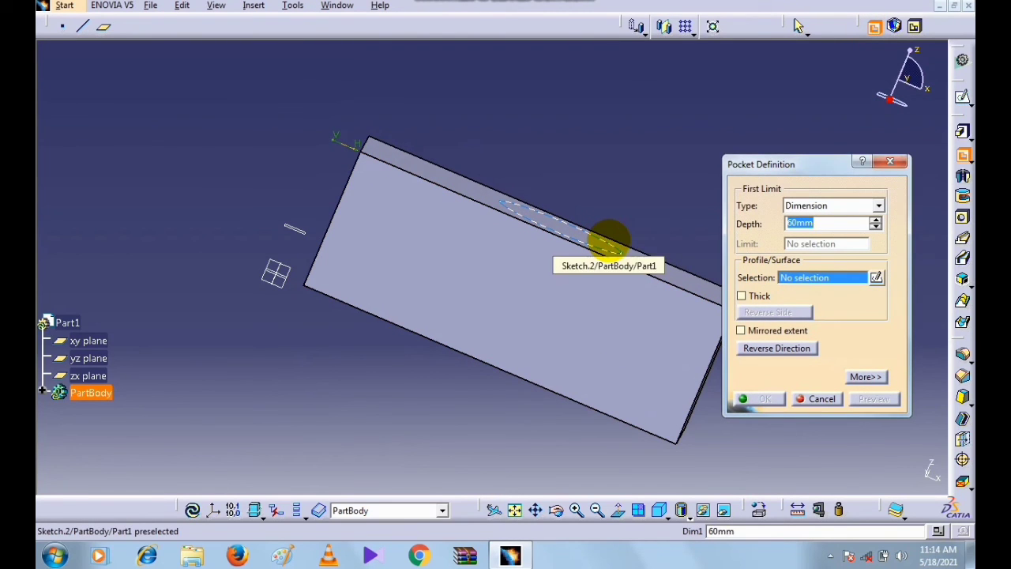
pyautogui.click(608, 240)
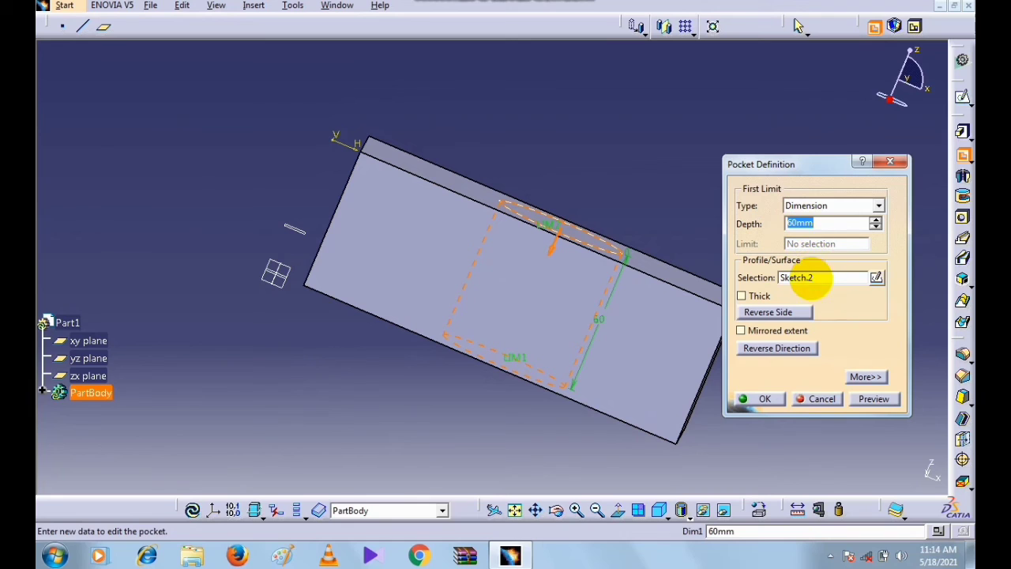
pyautogui.click(824, 208)
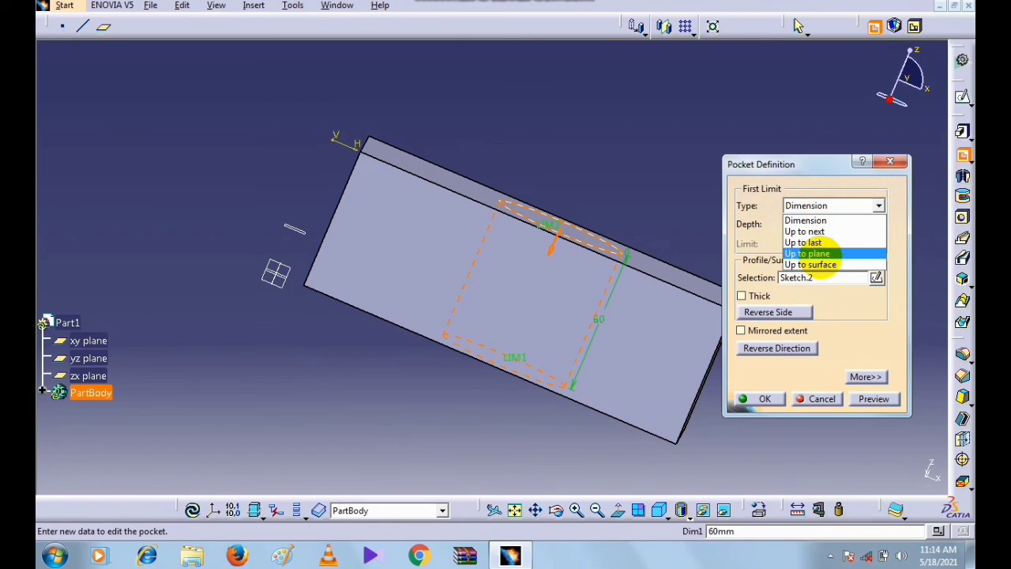
pyautogui.click(814, 254)
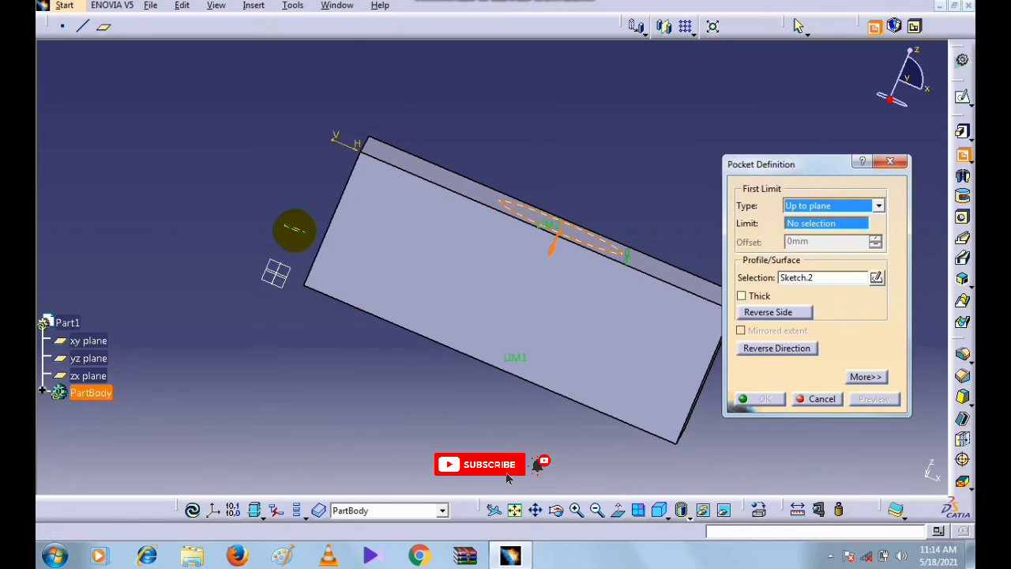
pyautogui.click(295, 229)
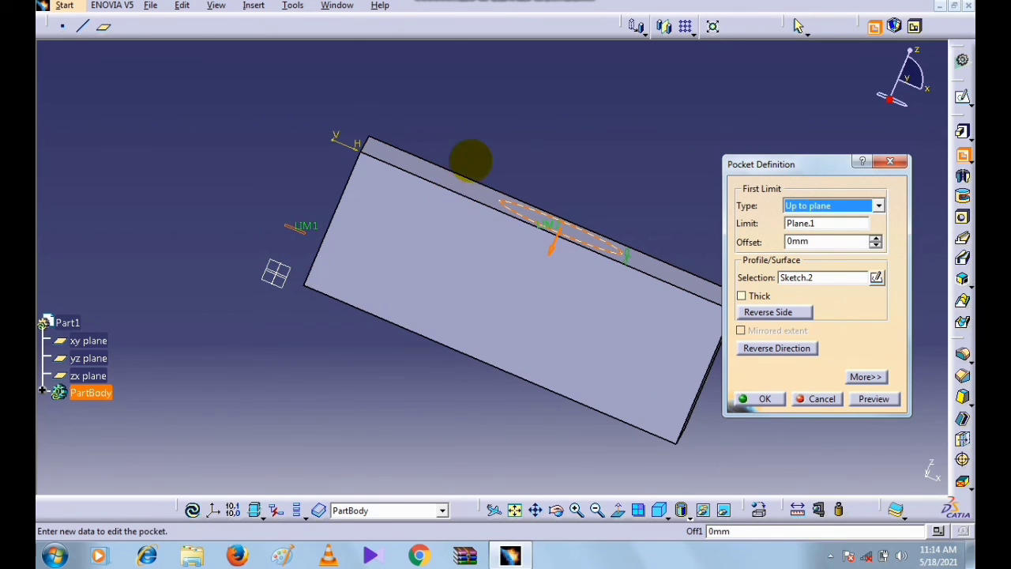
pyautogui.moveTo(372, 228); pyautogui.dragTo(399, 279, button='middle')
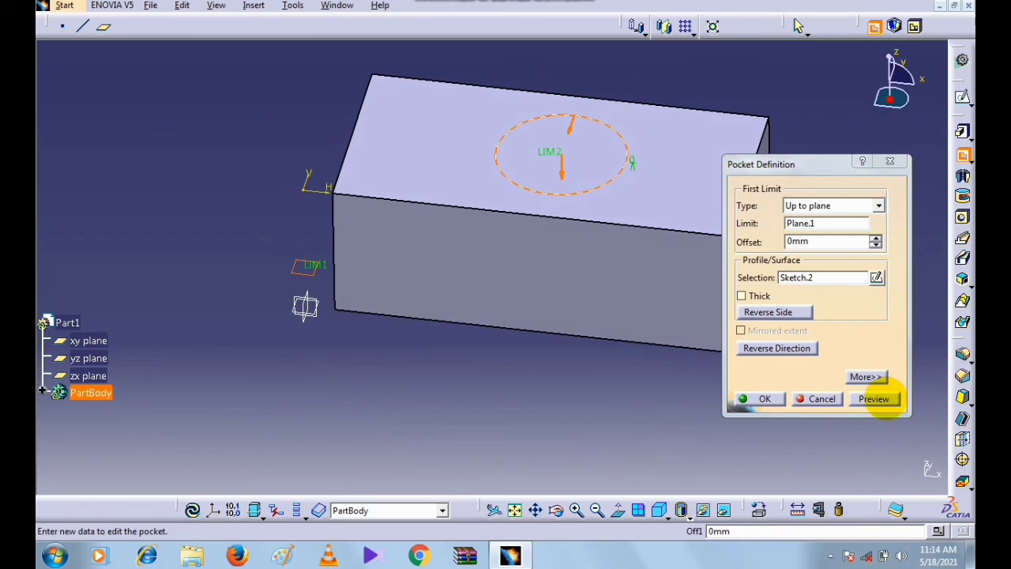
pyautogui.click(874, 398)
pyautogui.moveTo(600, 382); pyautogui.dragTo(512, 336, button='middle')
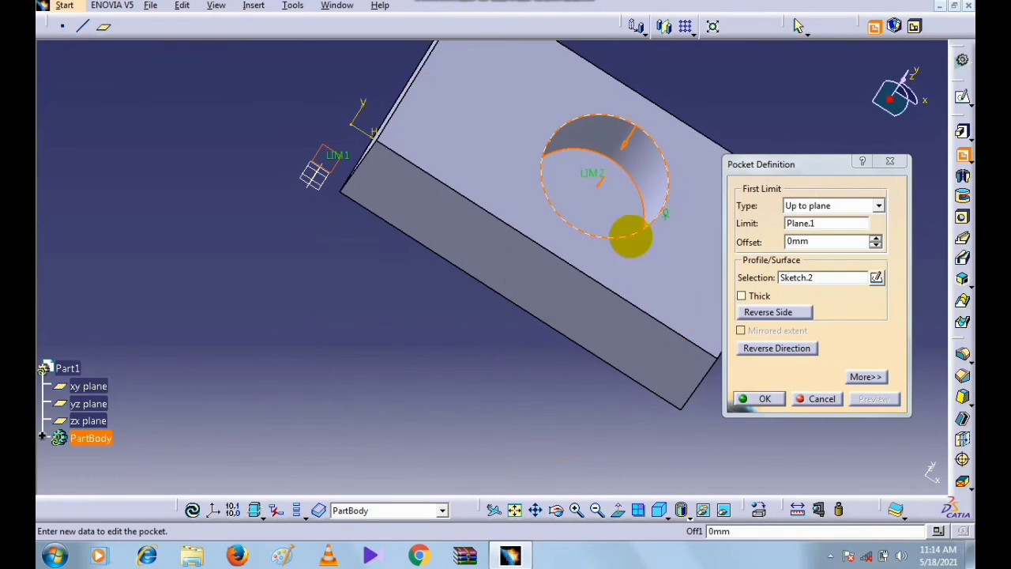
pyautogui.moveTo(538, 373); pyautogui.dragTo(523, 255, button='middle')
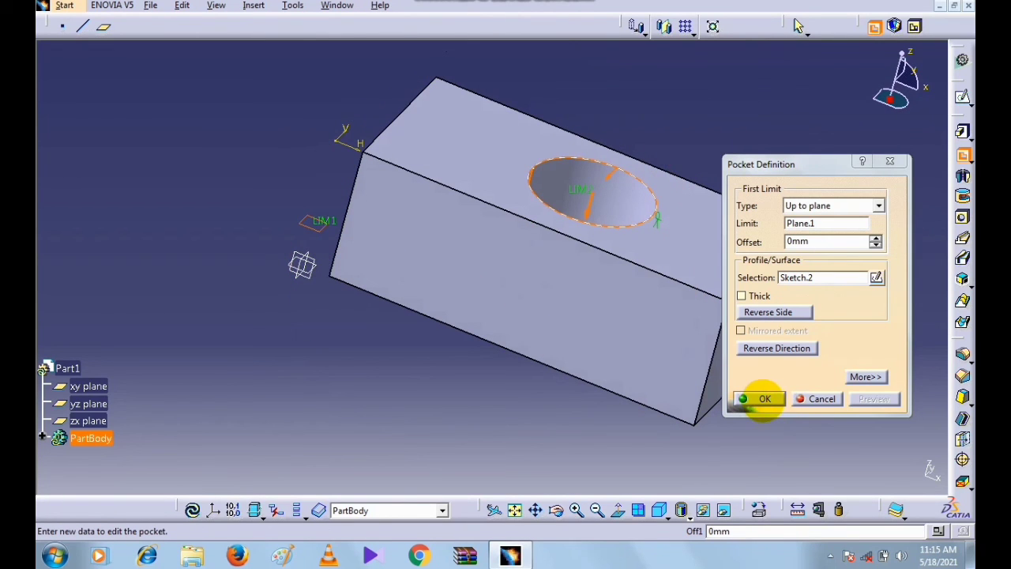
pyautogui.click(764, 399)
pyautogui.moveTo(810, 298); pyautogui.dragTo(542, 327, button='middle')
pyautogui.moveTo(497, 248); pyautogui.dragTo(407, 310, button='middle')
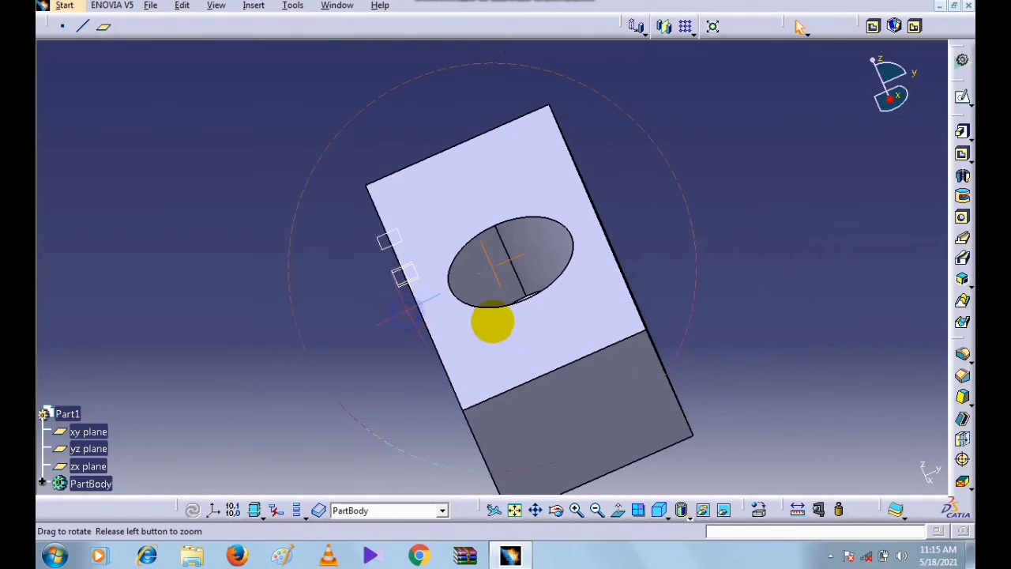
pyautogui.moveTo(492, 322); pyautogui.dragTo(589, 277, button='middle')
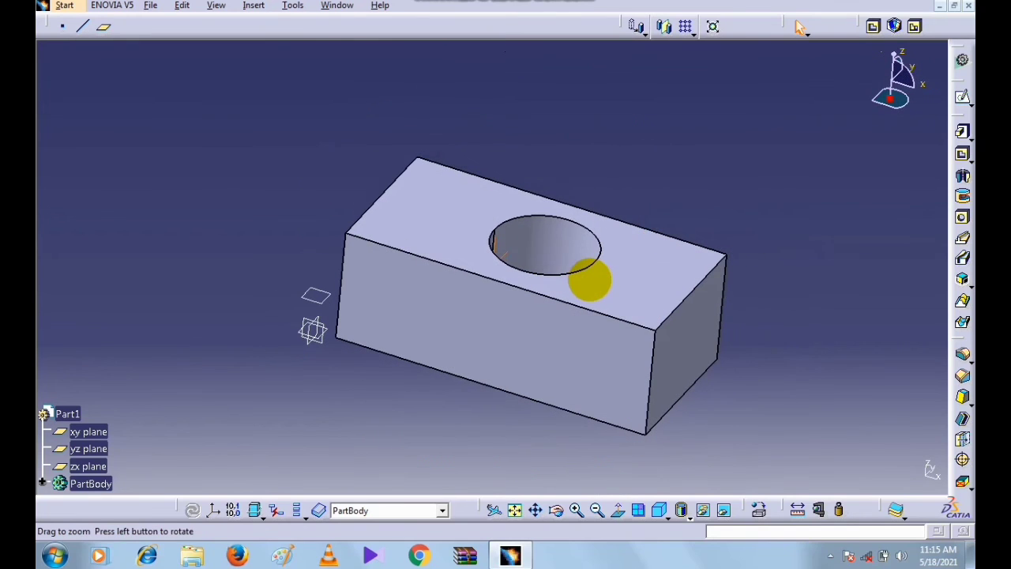